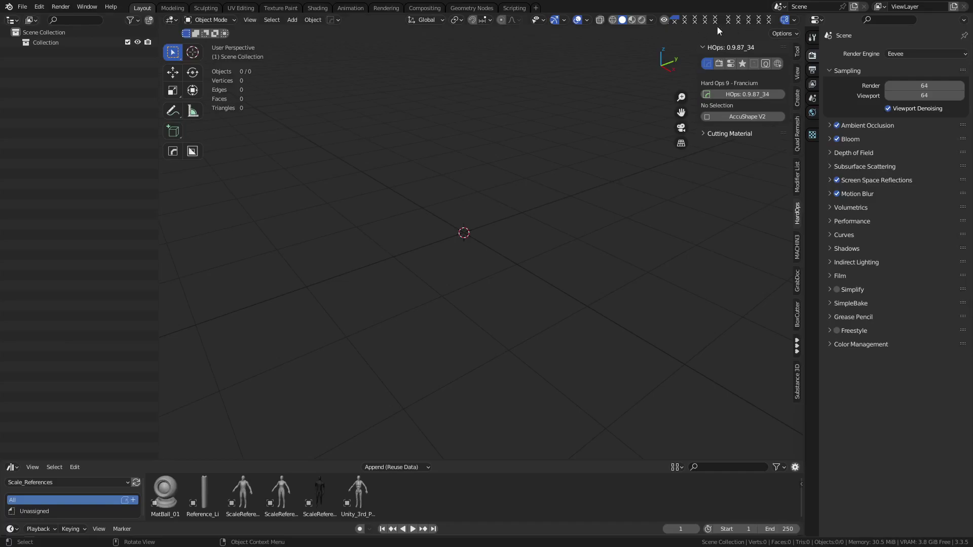
Set the viewport shading background to a custom Viewport colour of light grey, Value about 0.72.
{"action": "left_click", "coordinate": [652, 20]}
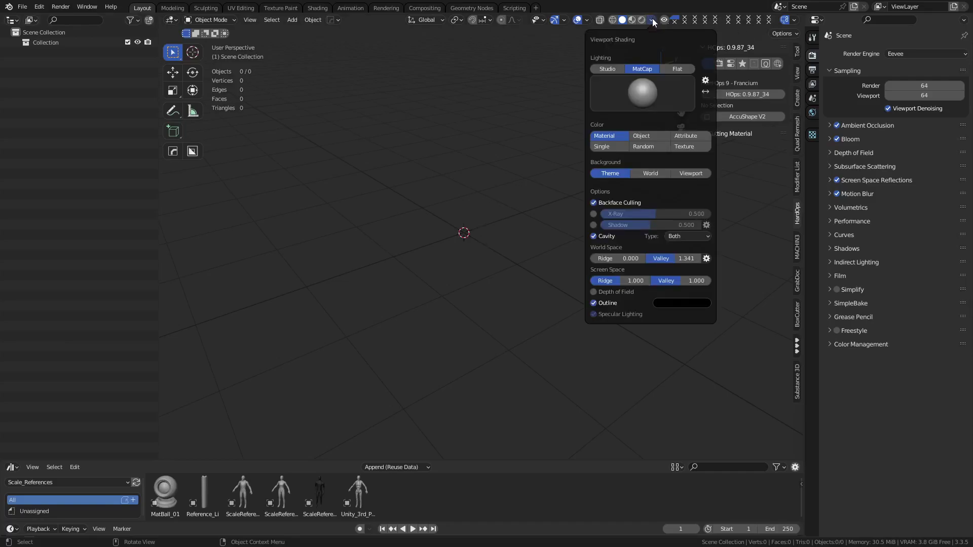
{"action": "left_click", "coordinate": [690, 173]}
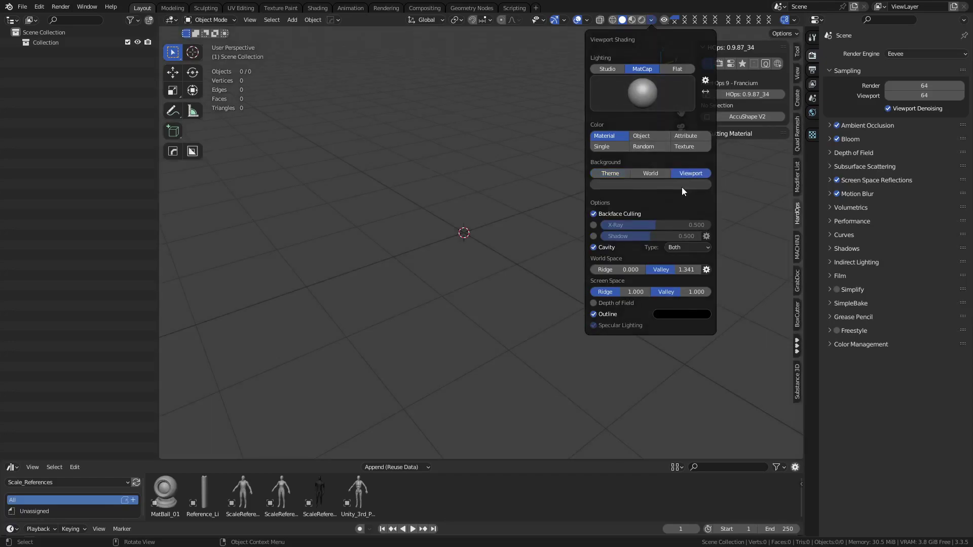
{"action": "left_click", "coordinate": [682, 185]}
{"action": "left_click", "coordinate": [597, 49]}
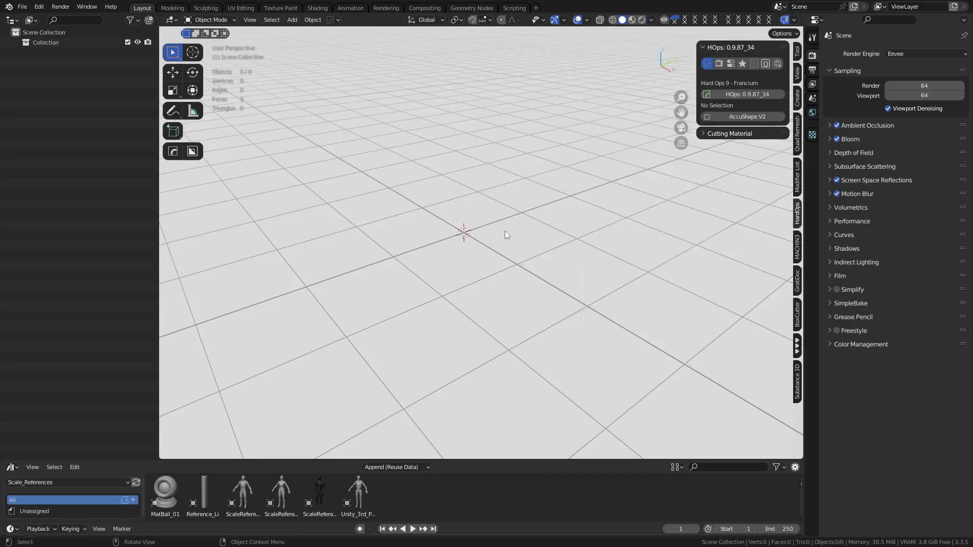
Add a cube mesh to the scene.
{"action": "key", "text": "shift+a"}
{"action": "mouse_move", "coordinate": [519, 212]}
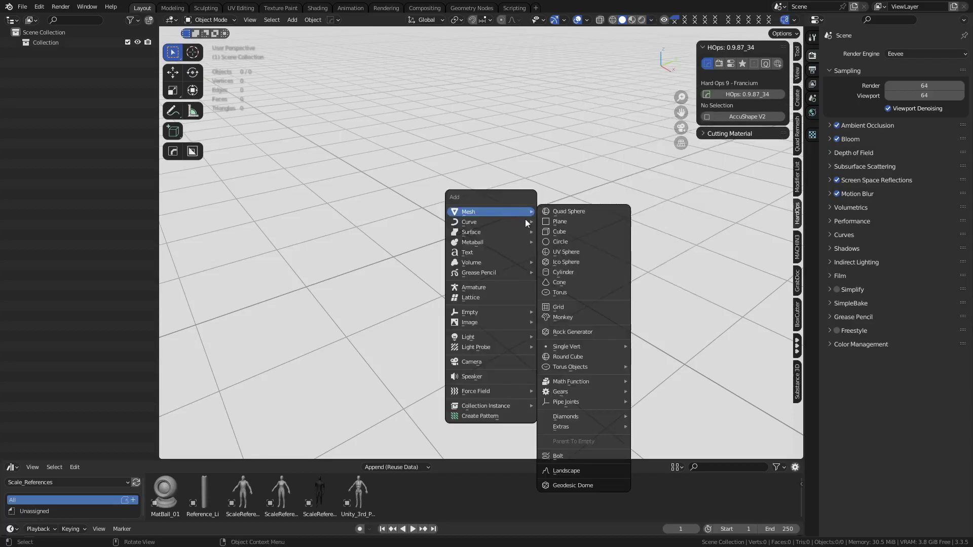
{"action": "left_click", "coordinate": [561, 232]}
{"action": "left_click", "coordinate": [464, 223]}
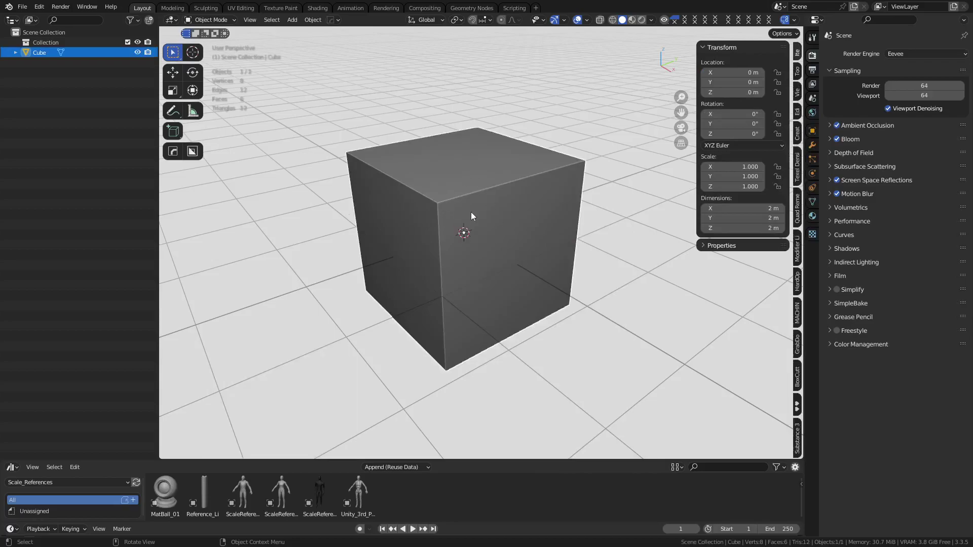
In Edit Mode, merge the whole cube into one vertex at the centre.
{"action": "key", "text": "ctrl+Tab"}
{"action": "left_click", "coordinate": [554, 211]}
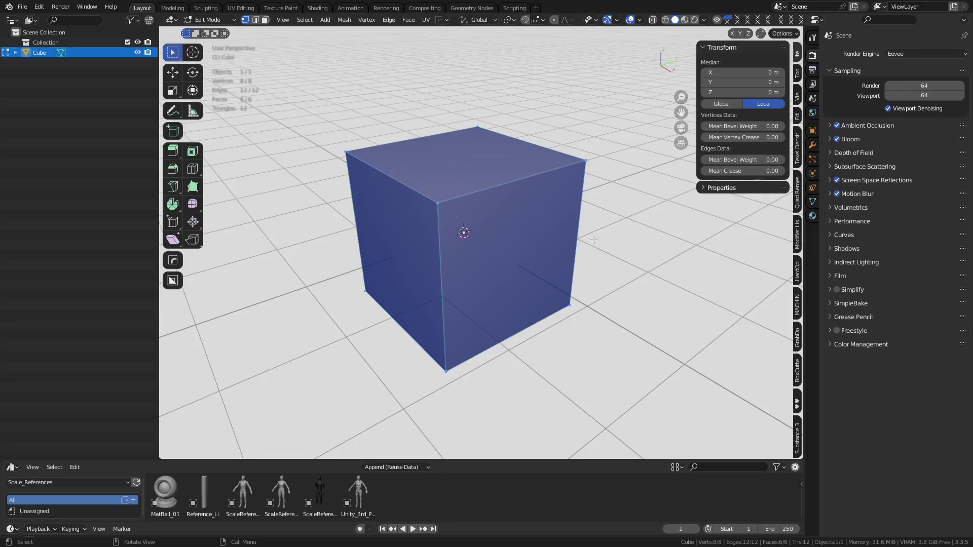
{"action": "key", "text": "m"}
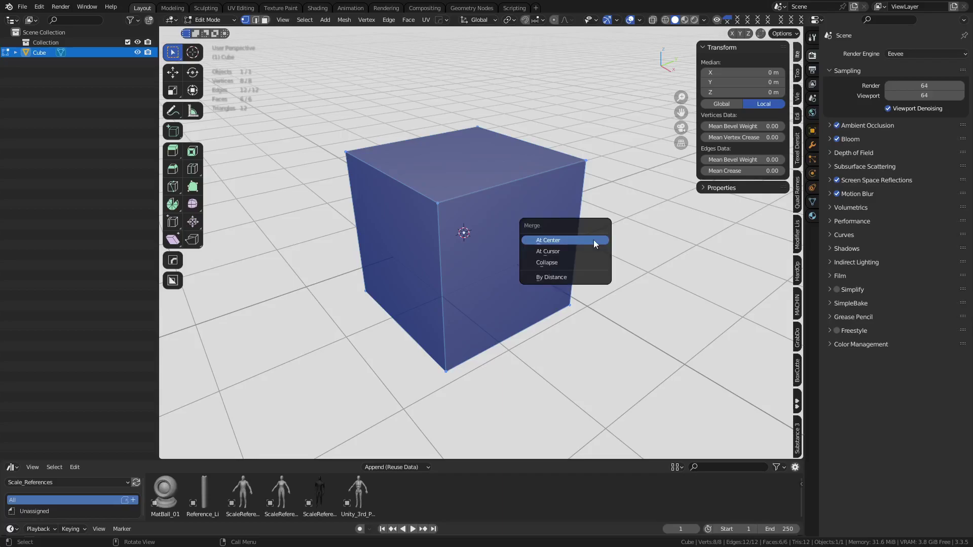
{"action": "left_click", "coordinate": [594, 240]}
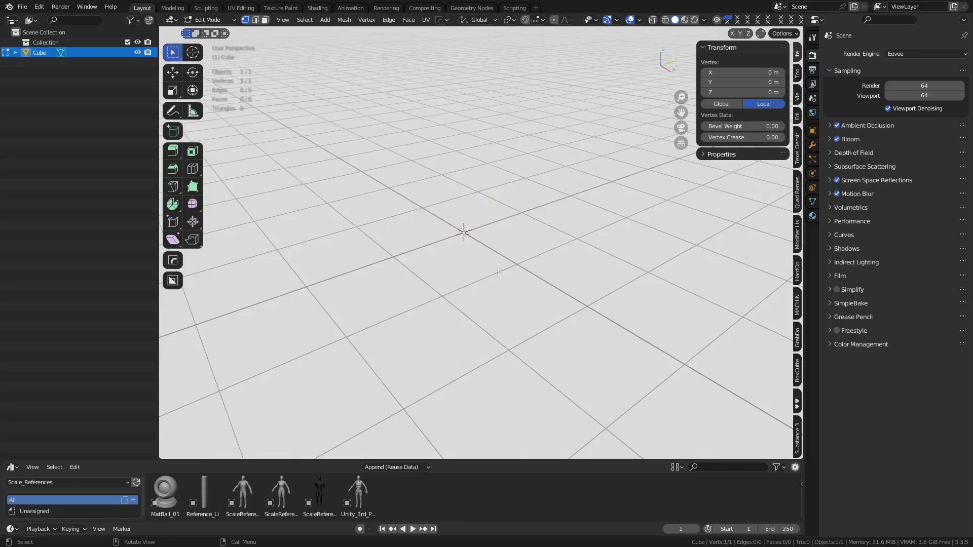
{"action": "key", "text": "g"}
{"action": "key", "text": "Escape"}
In front view, extrude the vertex along X and snap it to X 1 m.
{"action": "left_click", "coordinate": [534, 21]}
{"action": "mouse_move", "coordinate": [554, 153]}
{"action": "middle_mouse_down"}
{"action": "mouse_move", "coordinate": [590, 148]}
{"action": "mouse_move", "coordinate": [574, 147]}
{"action": "mouse_move", "coordinate": [558, 171]}
{"action": "middle_mouse_up"}
{"action": "key", "text": "e"}
{"action": "key", "text": "x"}
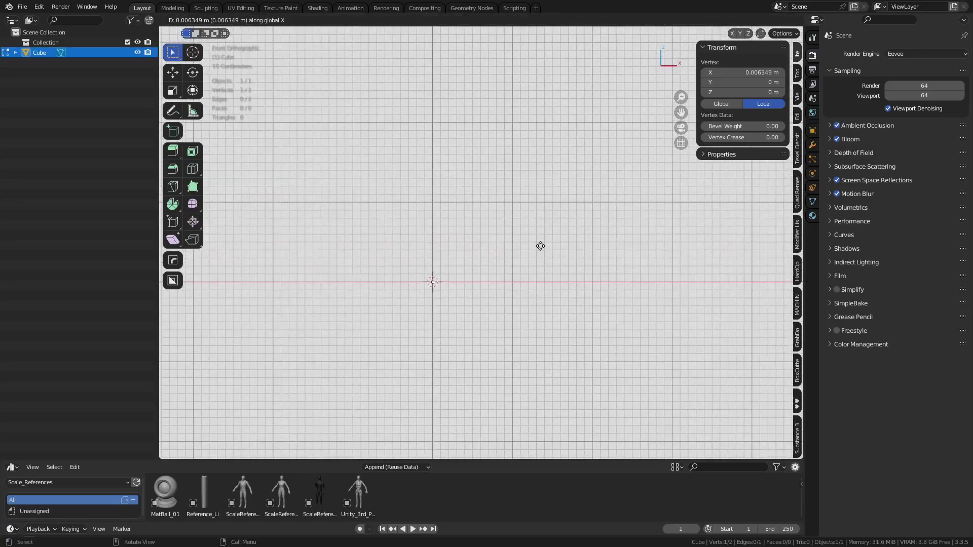
{"action": "left_click", "coordinate": [610, 251]}
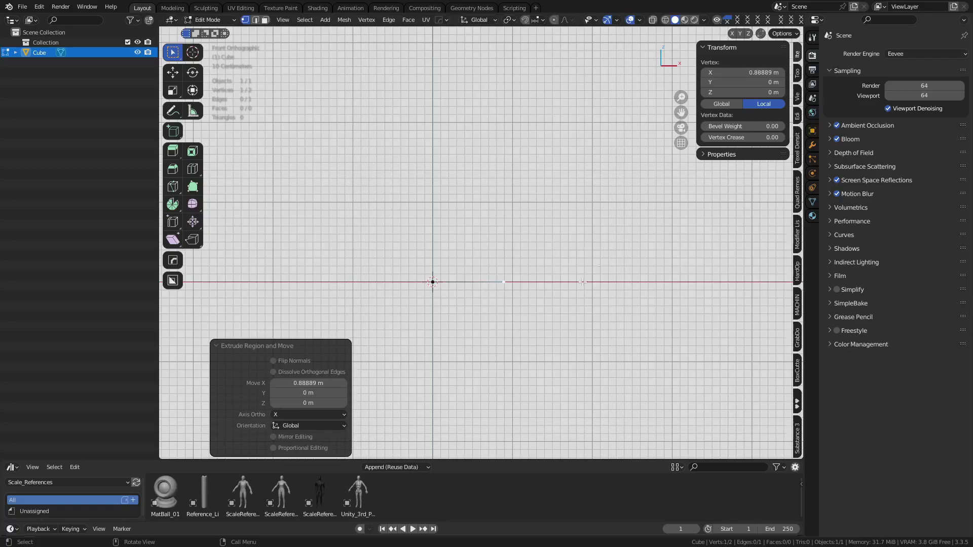
{"action": "key", "text": "g"}
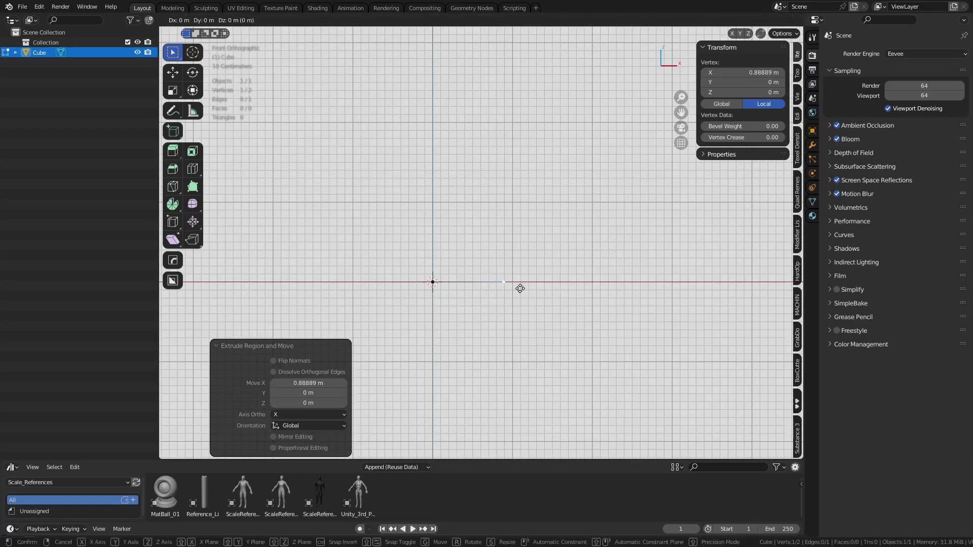
{"action": "key", "text": "Escape"}
{"action": "left_click", "coordinate": [538, 20]}
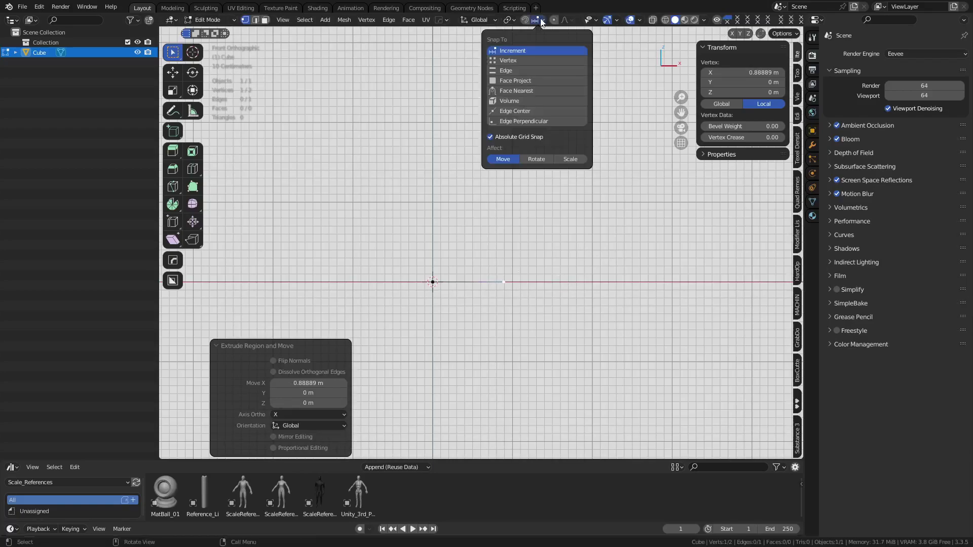
{"action": "key", "text": "g"}
{"action": "left_click", "coordinate": [567, 314]}
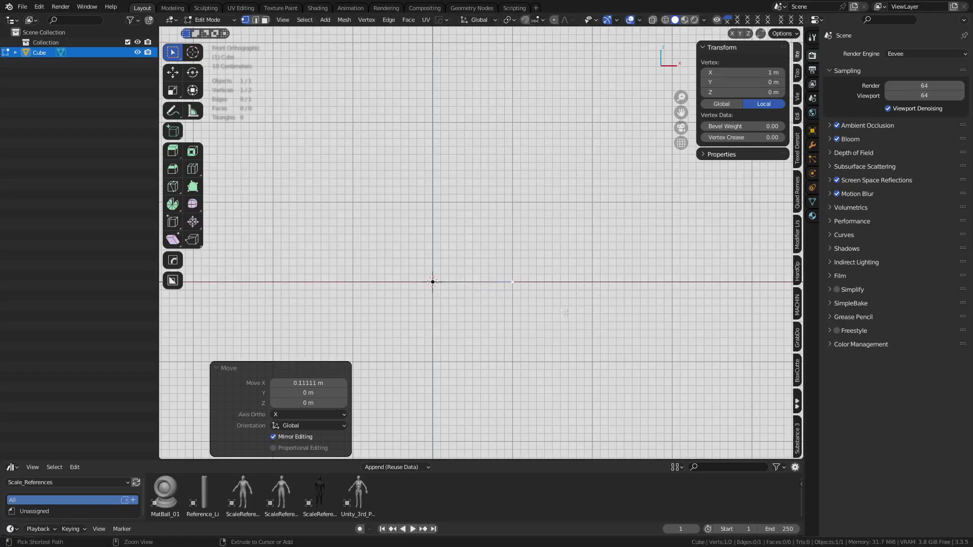
Extrude the profile upward: to 1.7 m, 0.3 m in and 0.6 m up, 0.7 m up, 0.2 m in.
{"action": "key", "text": "e"}
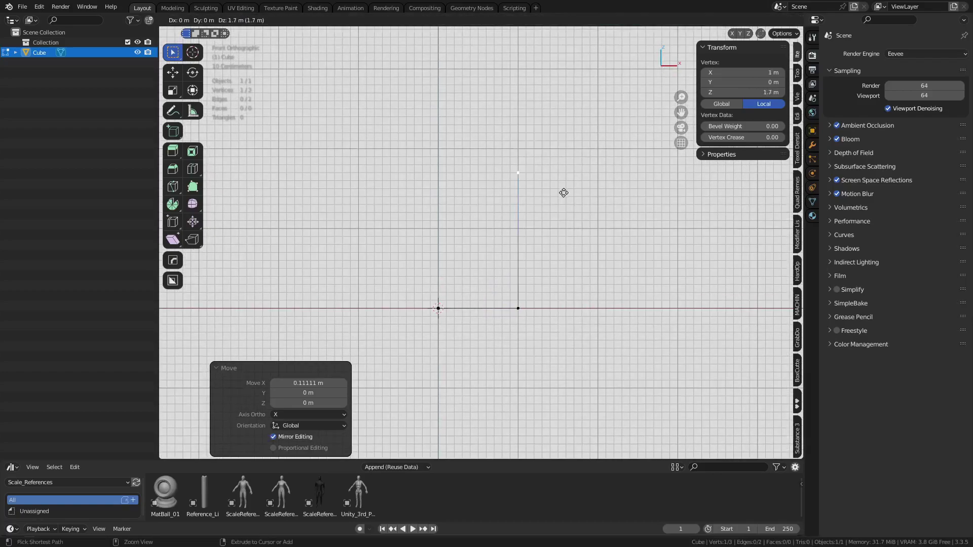
{"action": "left_click", "coordinate": [562, 195]}
{"action": "key", "text": "e"}
{"action": "left_click", "coordinate": [535, 205]}
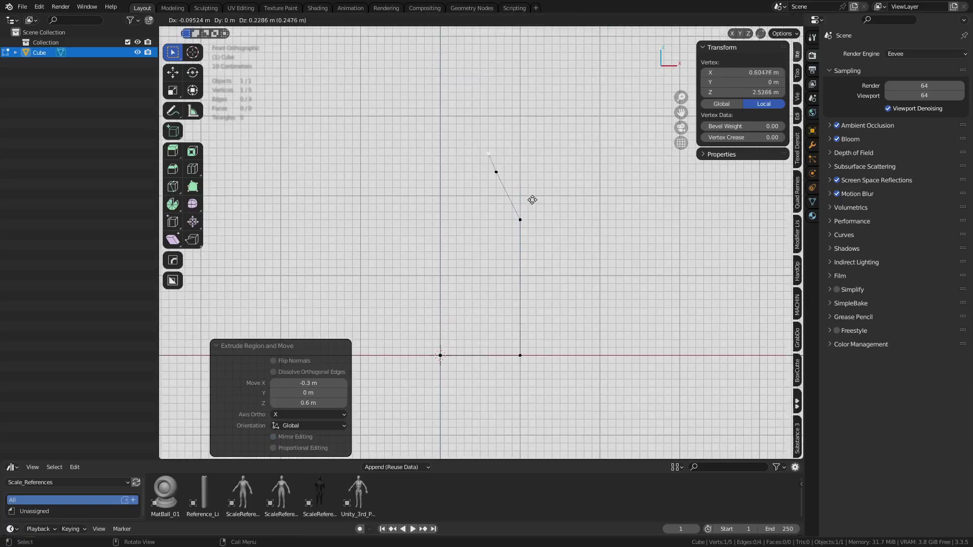
{"action": "key", "text": "e"}
{"action": "left_click", "coordinate": [501, 174]}
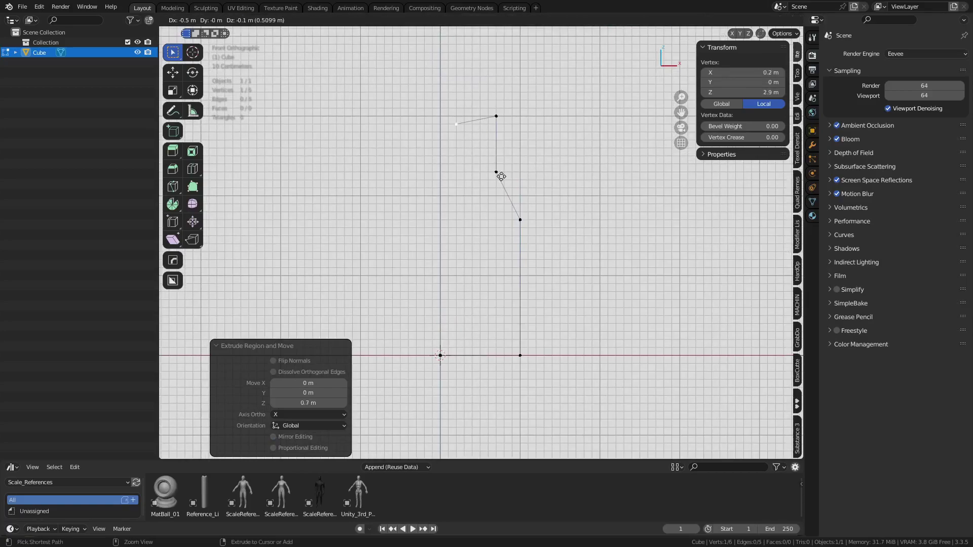
{"action": "key", "text": "e"}
{"action": "left_click", "coordinate": [530, 162]}
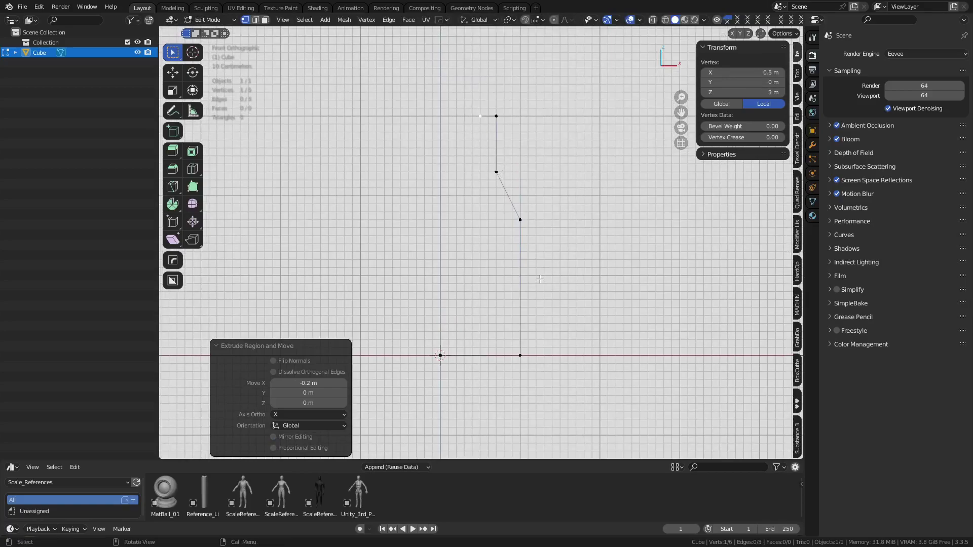
In front orthographic view, slide the top vertex along X onto the centre axis.
{"action": "middle_click_drag", "start_coordinate": [530, 163], "coordinate": [568, 318], "text": "shift"}
{"action": "key", "text": "grave"}
{"action": "left_click", "coordinate": [522, 253]}
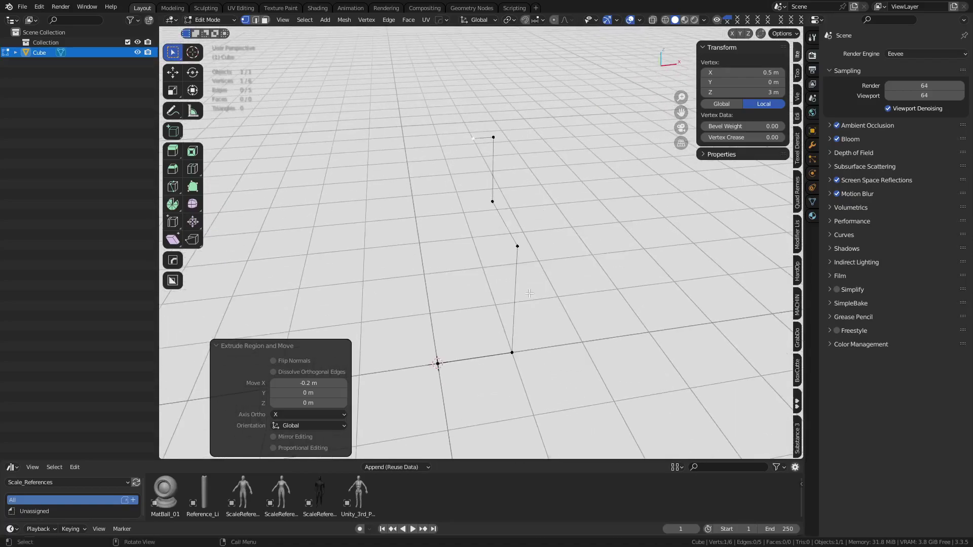
{"action": "key", "text": "g"}
{"action": "key", "text": "x"}
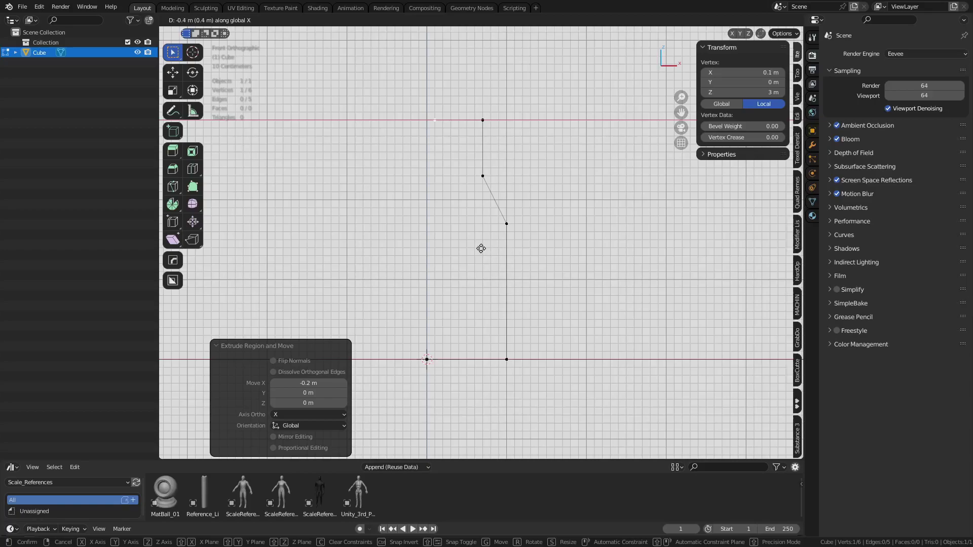
{"action": "left_click", "coordinate": [475, 249]}
{"action": "key", "text": "grave"}
{"action": "key", "text": "Escape"}
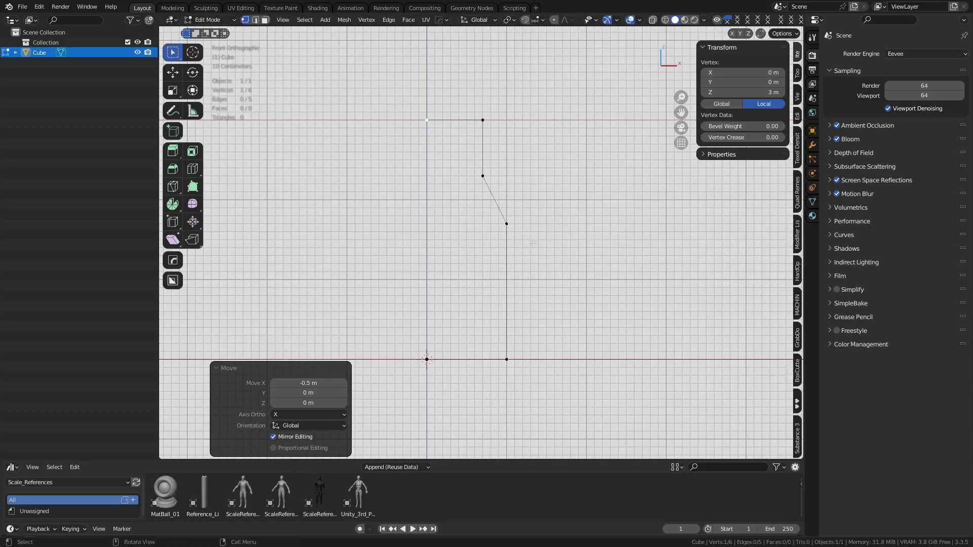
Return to Object Mode and deselect the profile.
{"action": "middle_click_drag", "start_coordinate": [532, 242], "coordinate": [569, 295]}
{"action": "key", "text": "ctrl+Tab"}
{"action": "left_click", "coordinate": [539, 319]}
{"action": "left_click", "coordinate": [537, 302]}
Add a Bevel modifier to the profile object.
{"action": "left_click", "coordinate": [506, 275]}
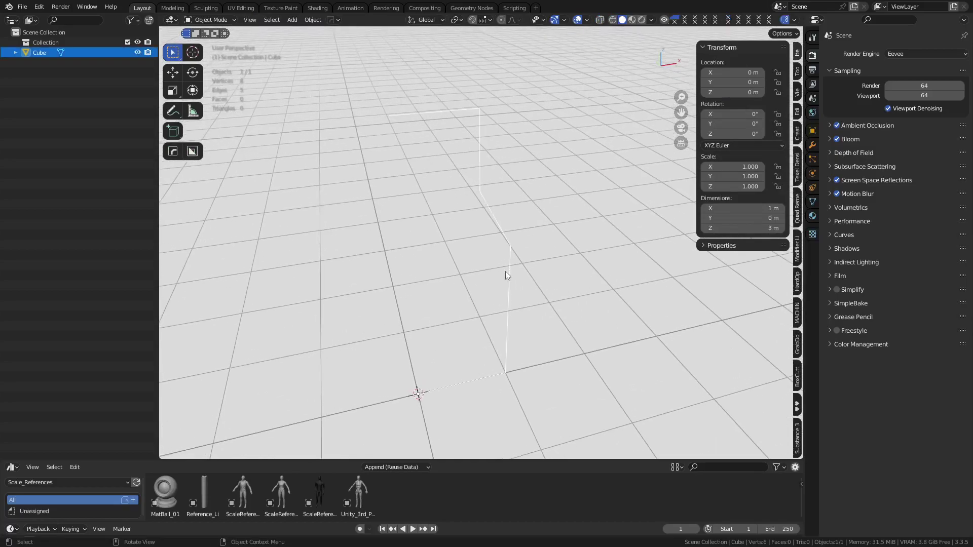
{"action": "left_click", "coordinate": [812, 144]}
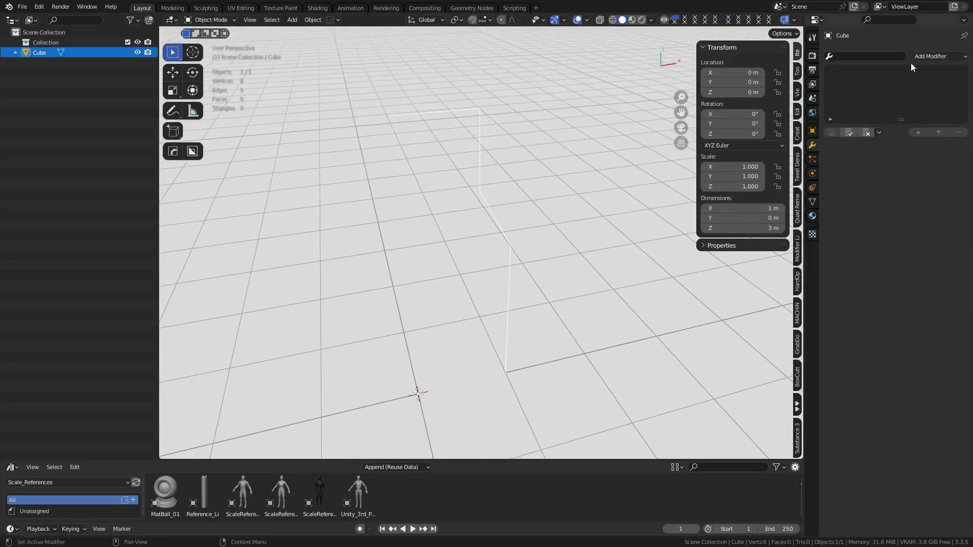
{"action": "left_click", "coordinate": [931, 56]}
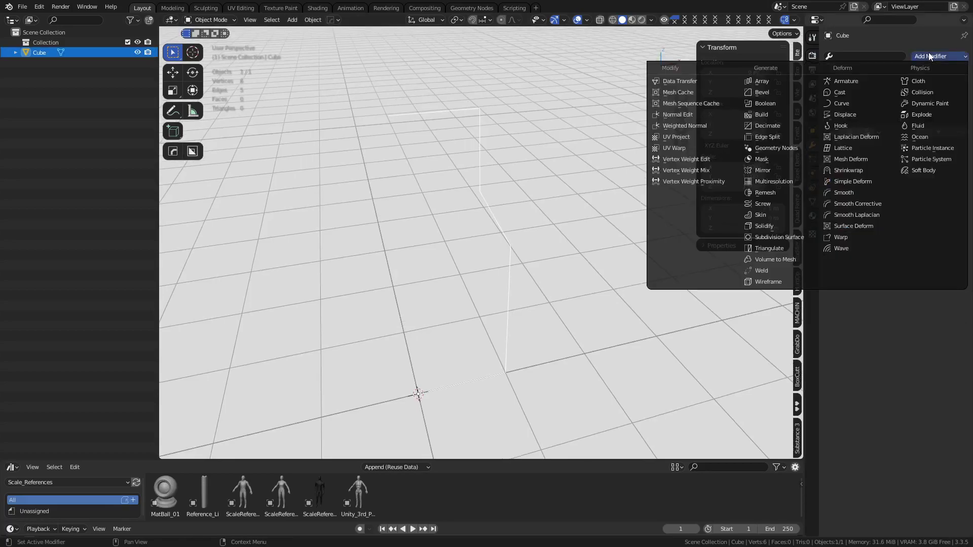
{"action": "left_click", "coordinate": [794, 93]}
{"action": "middle_click_drag", "start_coordinate": [624, 245], "coordinate": [472, 129]}
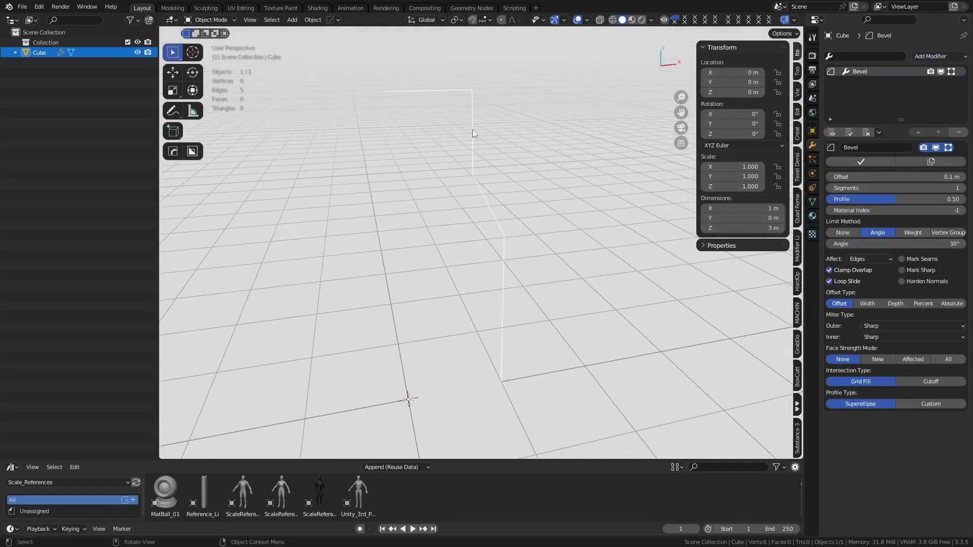
{"action": "left_click", "coordinate": [633, 189]}
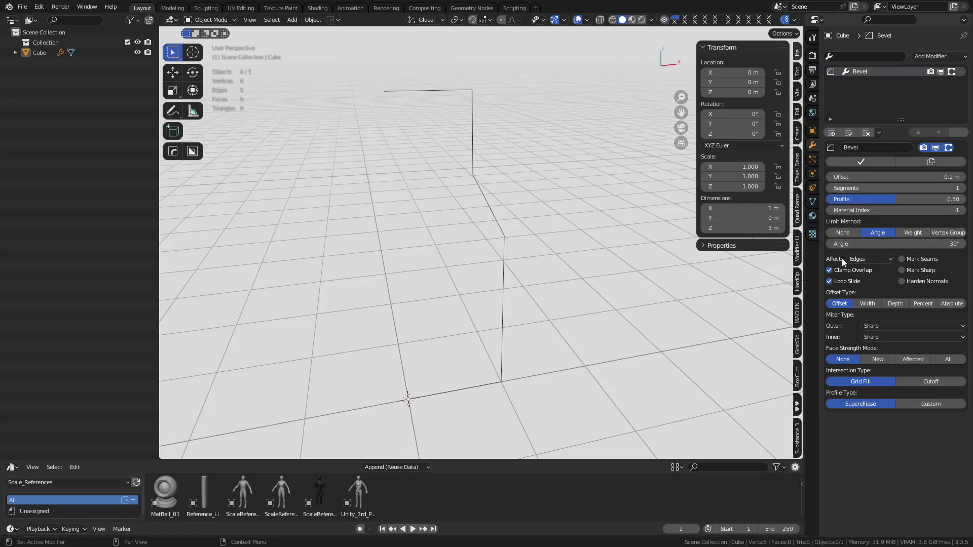
Set the Bevel to affect Vertices with 0.16 m offset, 4 segments and Weight limiting.
{"action": "left_click", "coordinate": [870, 259]}
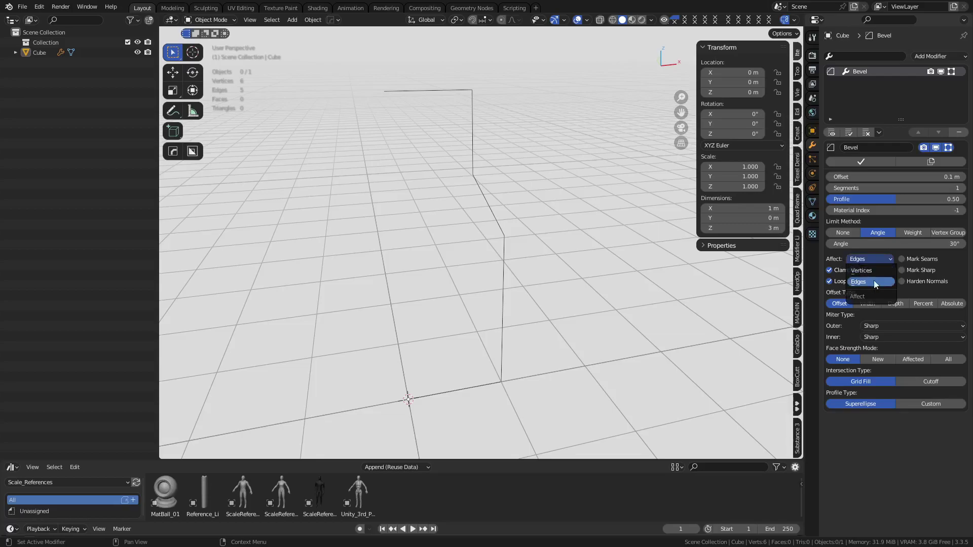
{"action": "left_click", "coordinate": [874, 273]}
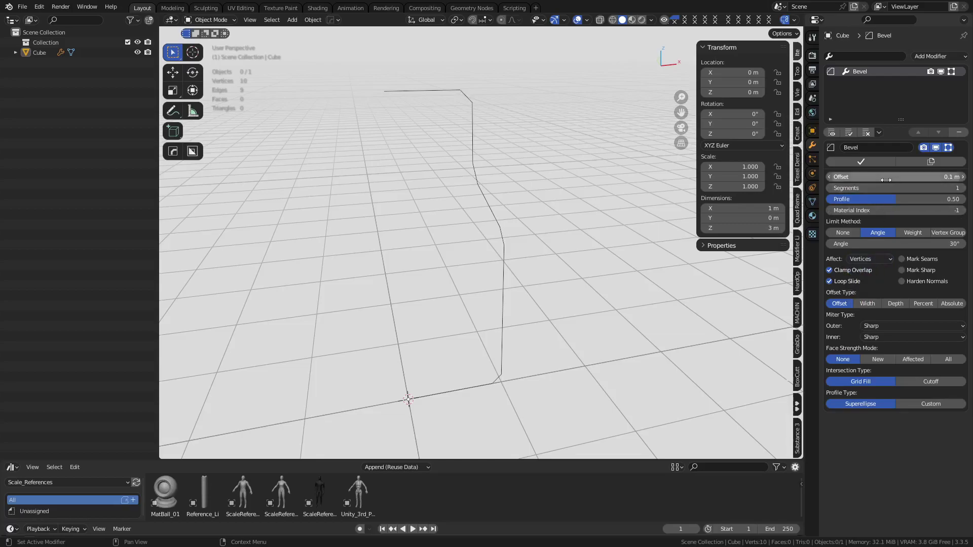
{"action": "mouse_move", "coordinate": [886, 179]}
{"action": "left_mouse_down"}
{"action": "mouse_move", "coordinate": [861, 180]}
{"action": "mouse_move", "coordinate": [915, 188]}
{"action": "mouse_move", "coordinate": [871, 176]}
{"action": "mouse_move", "coordinate": [885, 177]}
{"action": "left_mouse_up"}
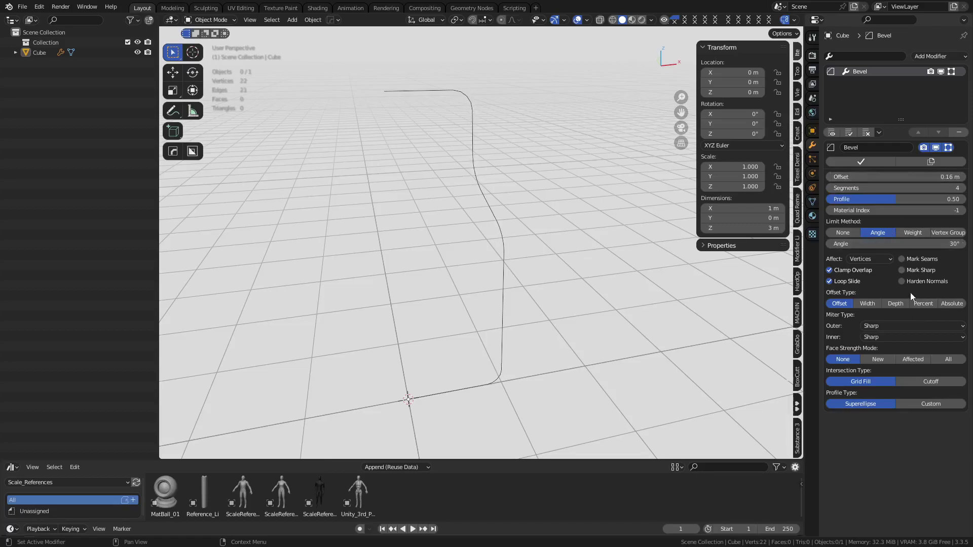
{"action": "left_click", "coordinate": [910, 232]}
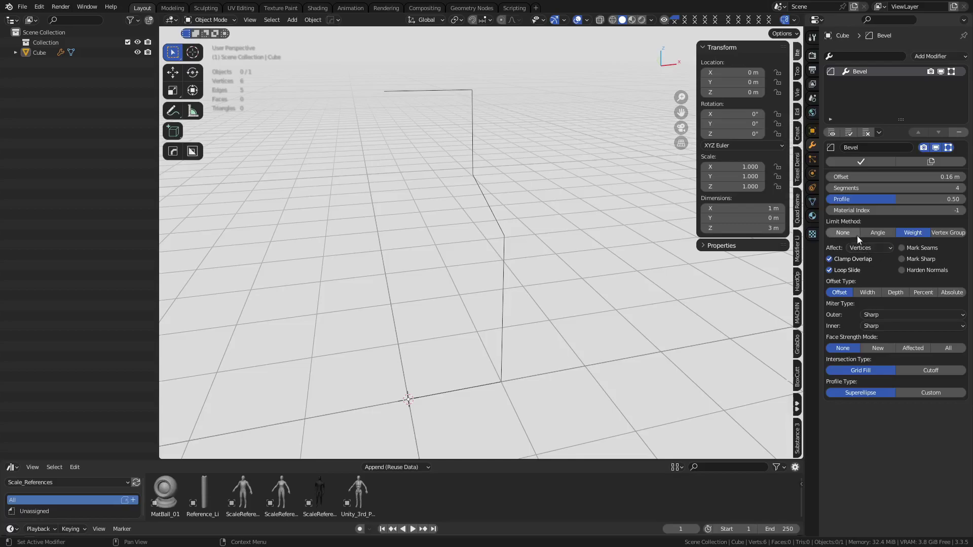
In Edit Mode, raise all vertices' bevel weight and increase the Bevel offset to 0.45 m.
{"action": "key", "text": "ctrl+Tab"}
{"action": "left_click", "coordinate": [502, 102]}
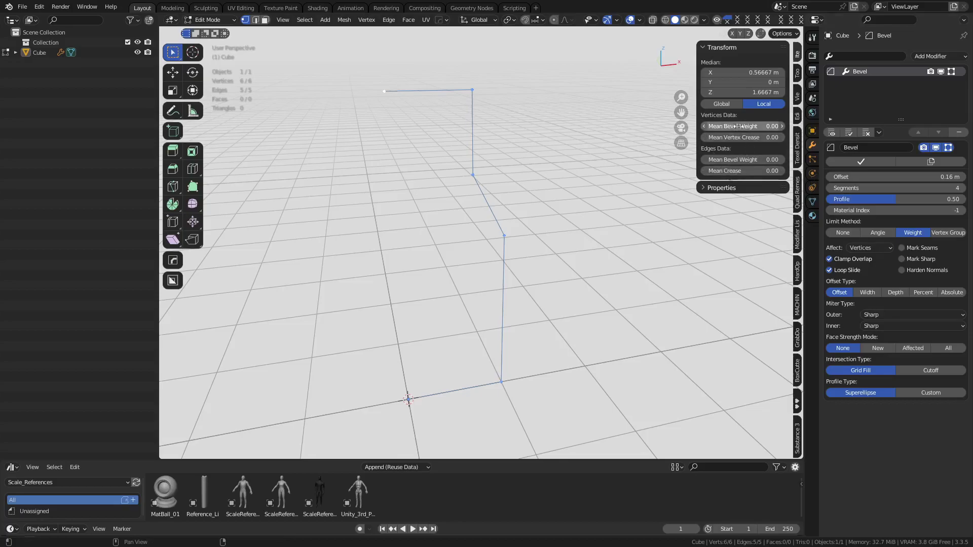
{"action": "left_click_drag", "start_coordinate": [763, 128], "coordinate": [778, 128]}
{"action": "left_click_drag", "start_coordinate": [886, 177], "coordinate": [915, 177]}
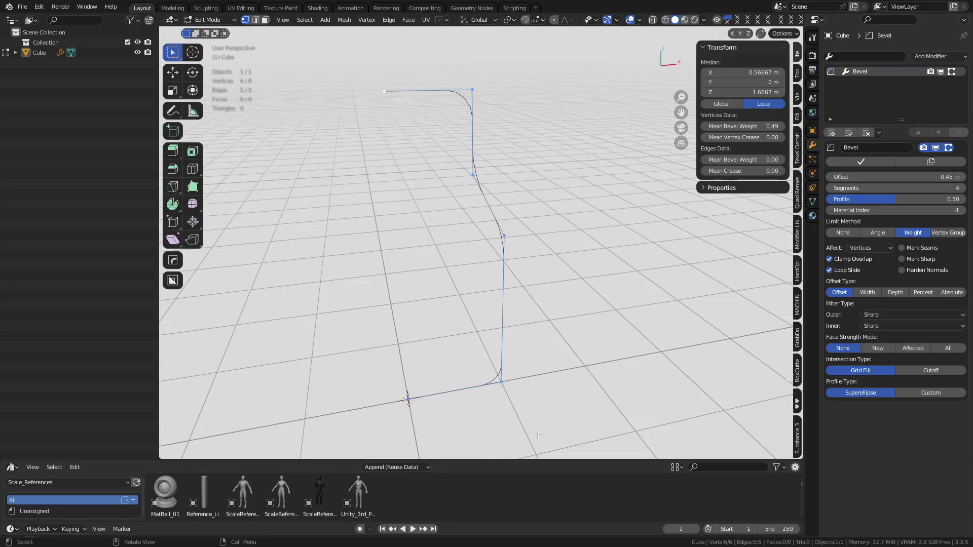
Give the bottom, top, upper and middle corner vertices individual bevel weights, then return to Object Mode.
{"action": "left_click_drag", "start_coordinate": [500, 425], "coordinate": [548, 374]}
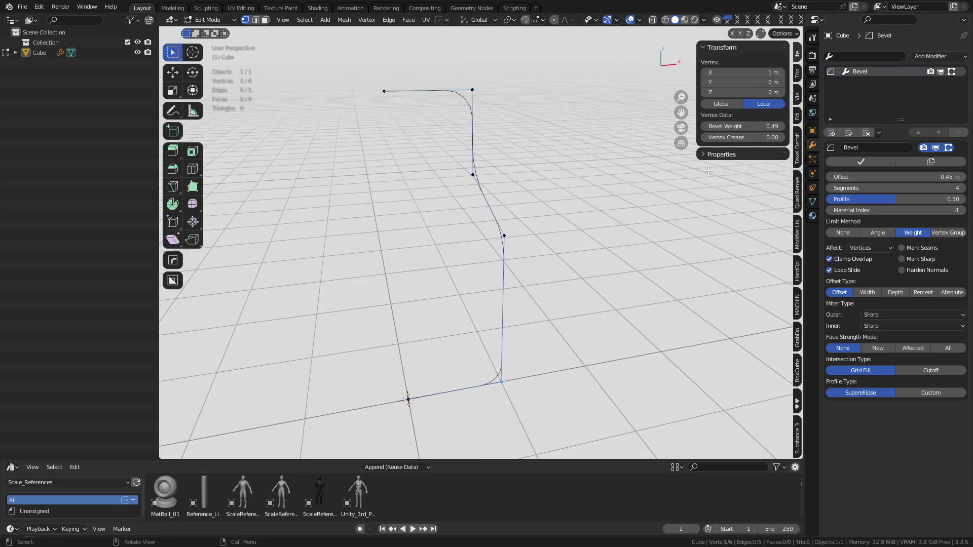
{"action": "mouse_move", "coordinate": [745, 126]}
{"action": "left_mouse_down"}
{"action": "mouse_move", "coordinate": [776, 126]}
{"action": "mouse_move", "coordinate": [747, 126]}
{"action": "left_mouse_up"}
{"action": "left_click_drag", "start_coordinate": [441, 105], "coordinate": [519, 77]}
{"action": "mouse_move", "coordinate": [743, 126]}
{"action": "left_mouse_down"}
{"action": "mouse_move", "coordinate": [752, 126]}
{"action": "mouse_move", "coordinate": [730, 127]}
{"action": "left_mouse_up"}
{"action": "left_click", "coordinate": [476, 177]}
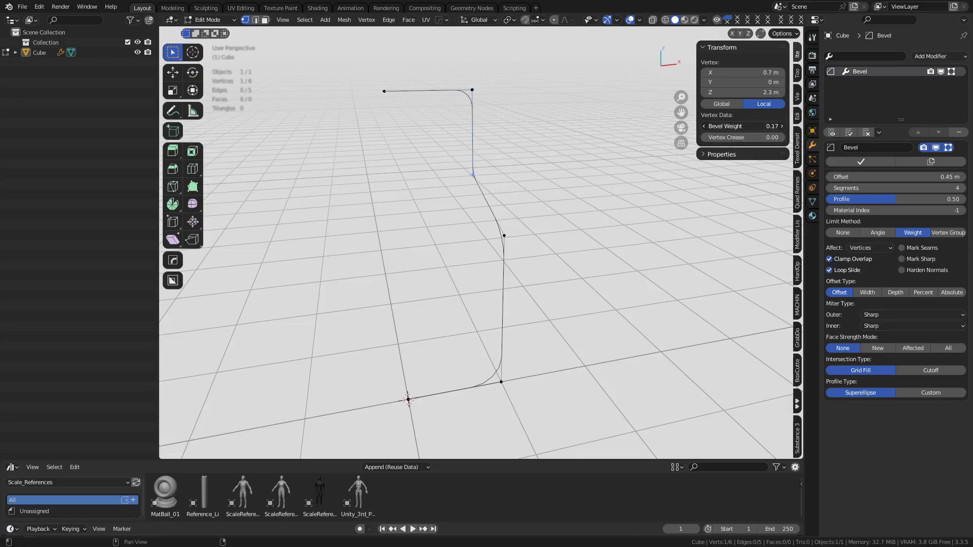
{"action": "left_click_drag", "start_coordinate": [742, 127], "coordinate": [752, 126]}
{"action": "left_click", "coordinate": [504, 236]}
{"action": "left_click", "coordinate": [641, 263]}
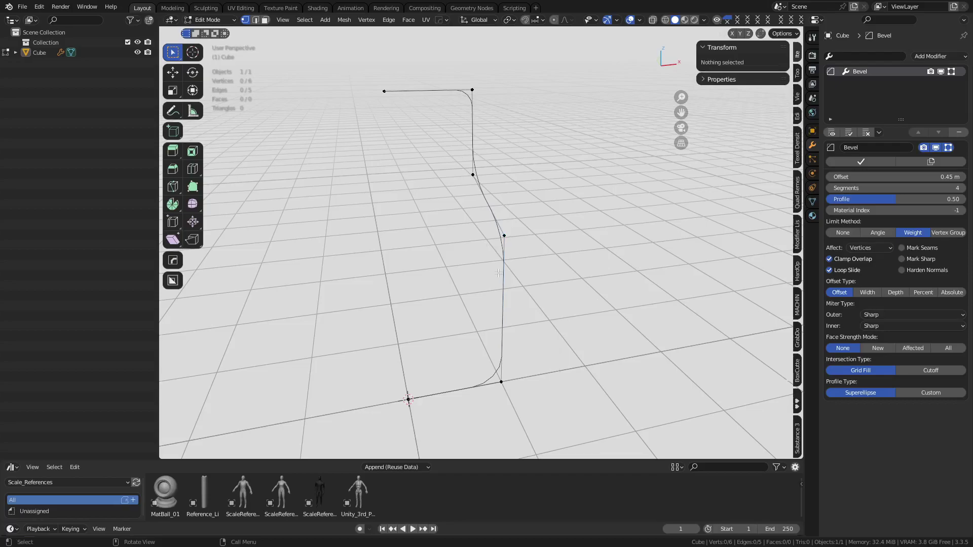
{"action": "key", "text": "ctrl+Tab"}
{"action": "left_click", "coordinate": [426, 288]}
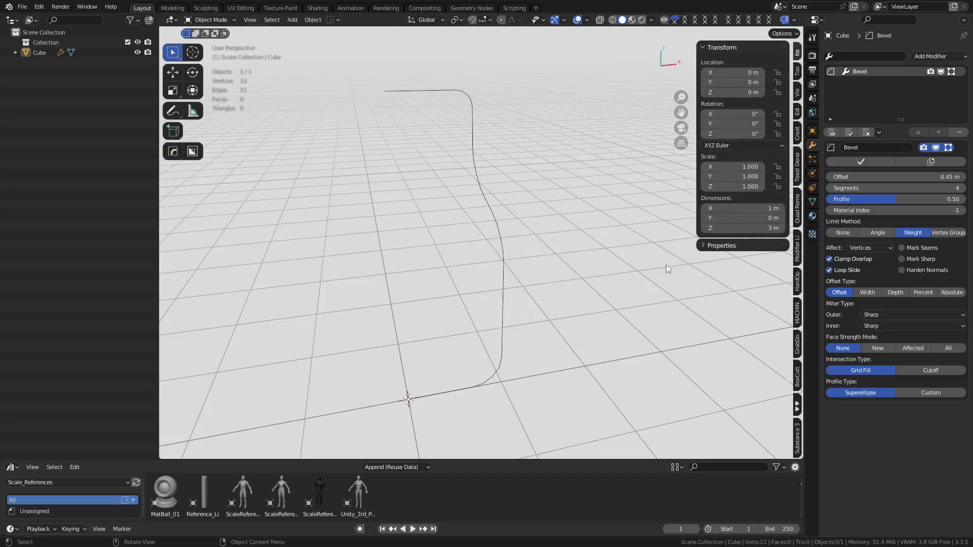
Add a Screw modifier with Merge Vertices and Calculate Order on, leaving Flip off.
{"action": "left_click", "coordinate": [941, 59]}
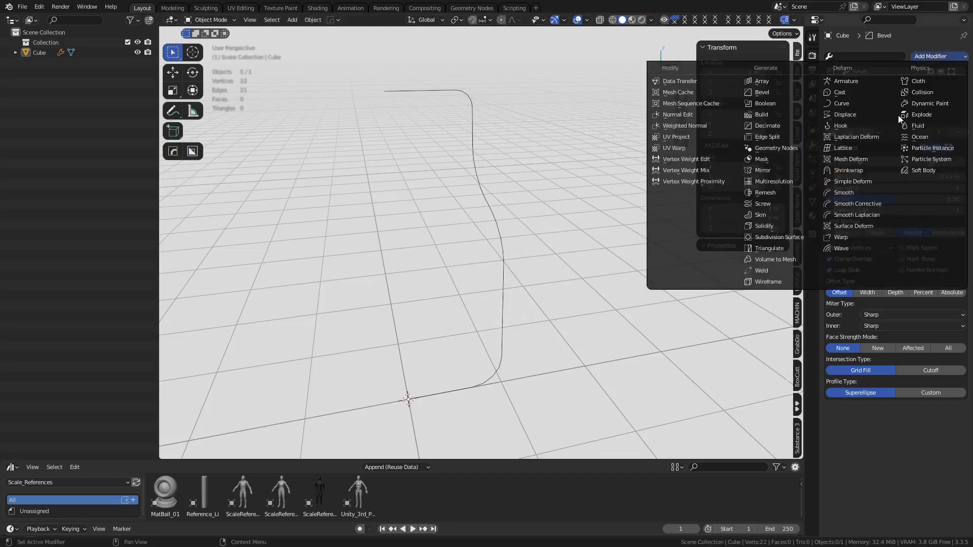
{"action": "left_click", "coordinate": [795, 202]}
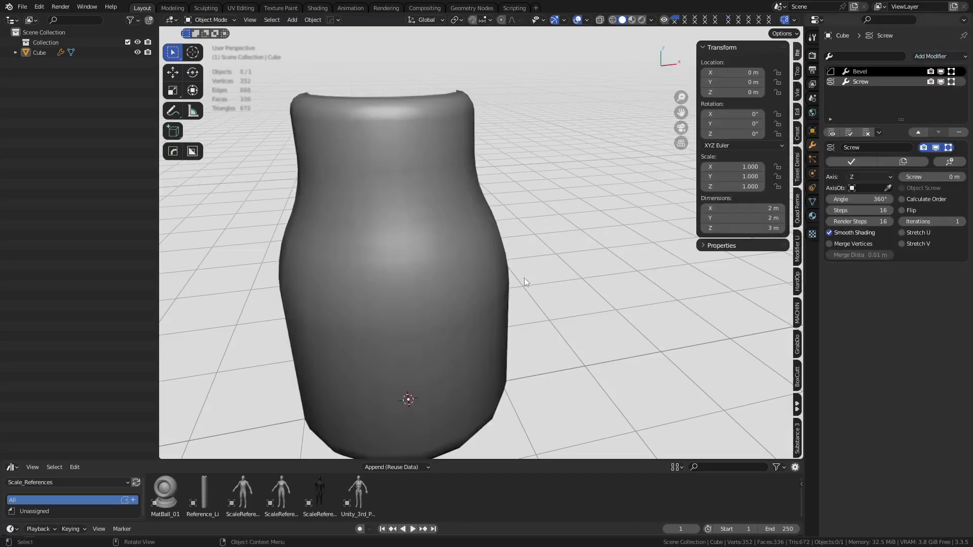
{"action": "middle_click_drag", "start_coordinate": [524, 278], "coordinate": [526, 254]}
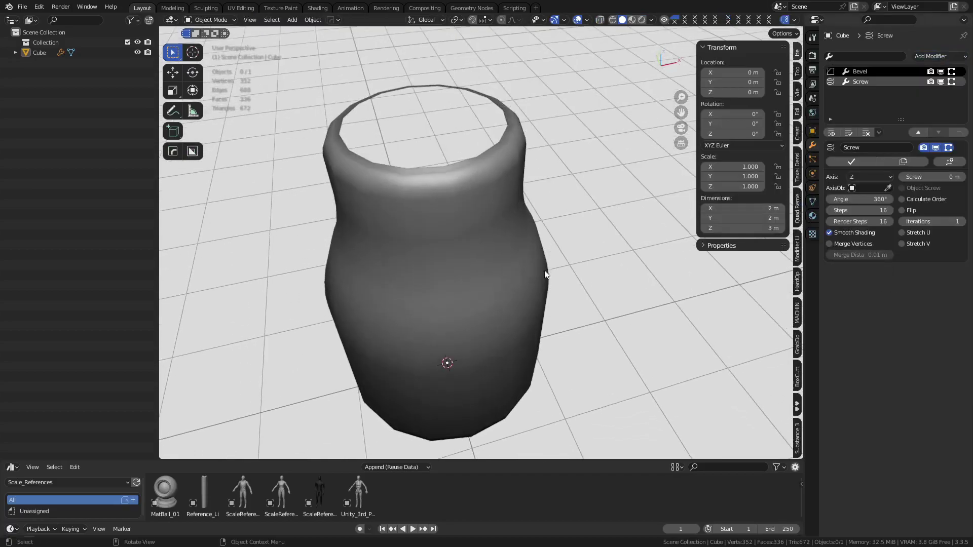
{"action": "left_click", "coordinate": [861, 244]}
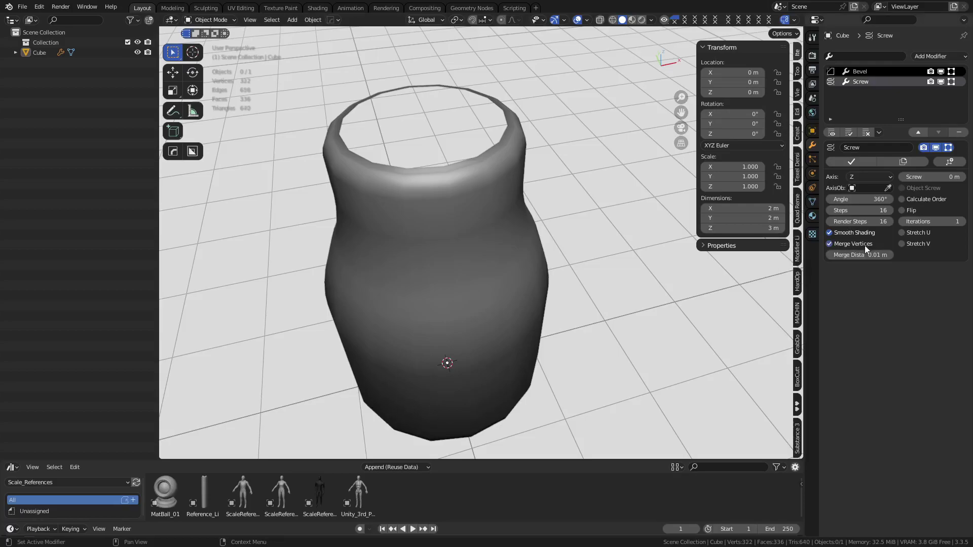
{"action": "left_click", "coordinate": [933, 199]}
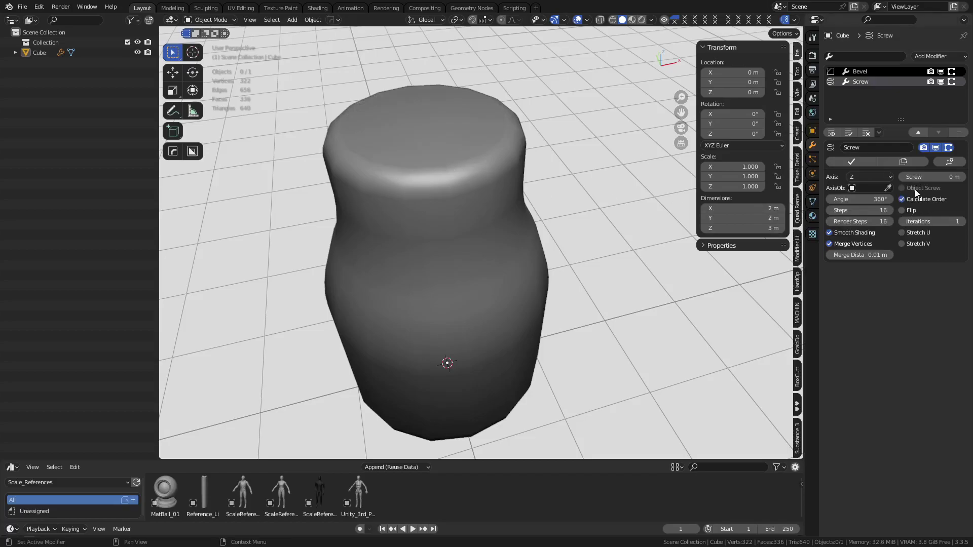
{"action": "left_click", "coordinate": [912, 211]}
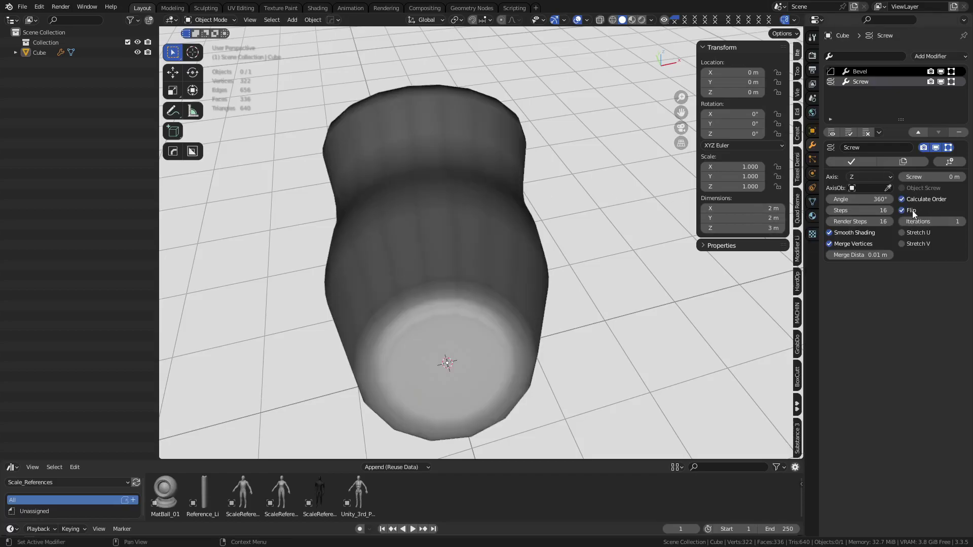
{"action": "left_click", "coordinate": [912, 211]}
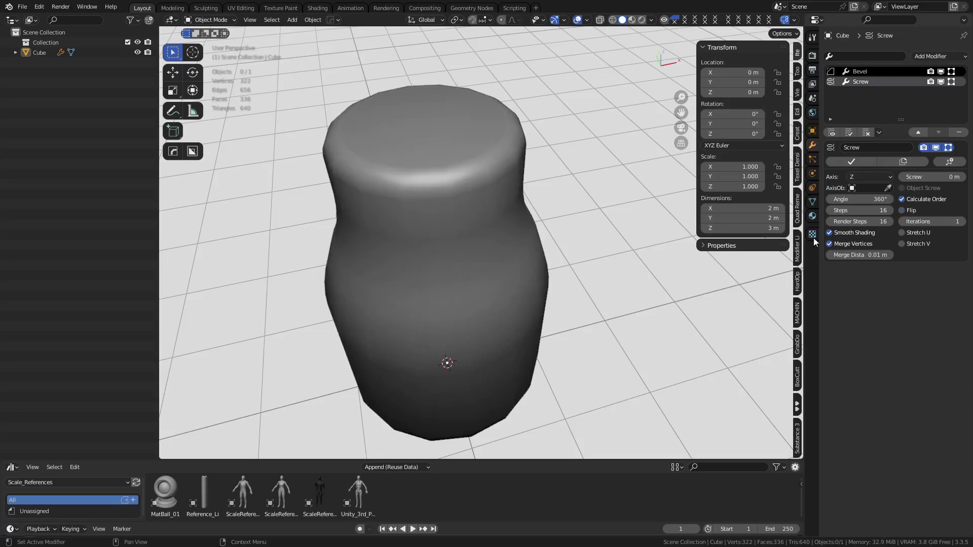
Show the wireframe overlay, raise Bevel Segments to 9 and Screw Steps to 53.
{"action": "key", "text": "shift+z"}
{"action": "middle_click_drag", "start_coordinate": [575, 299], "coordinate": [580, 268], "text": "shift"}
{"action": "left_click", "coordinate": [865, 72]}
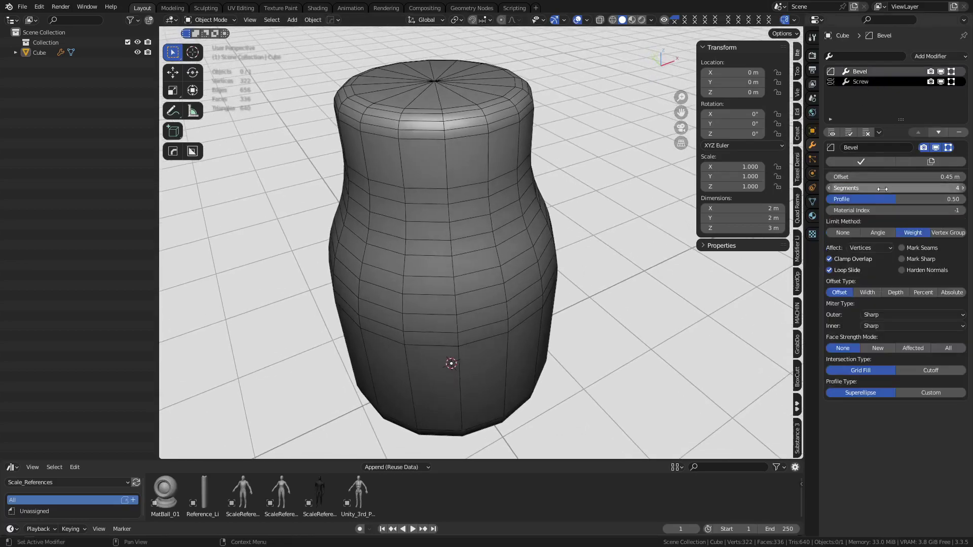
{"action": "left_click_drag", "start_coordinate": [882, 188], "coordinate": [925, 188]}
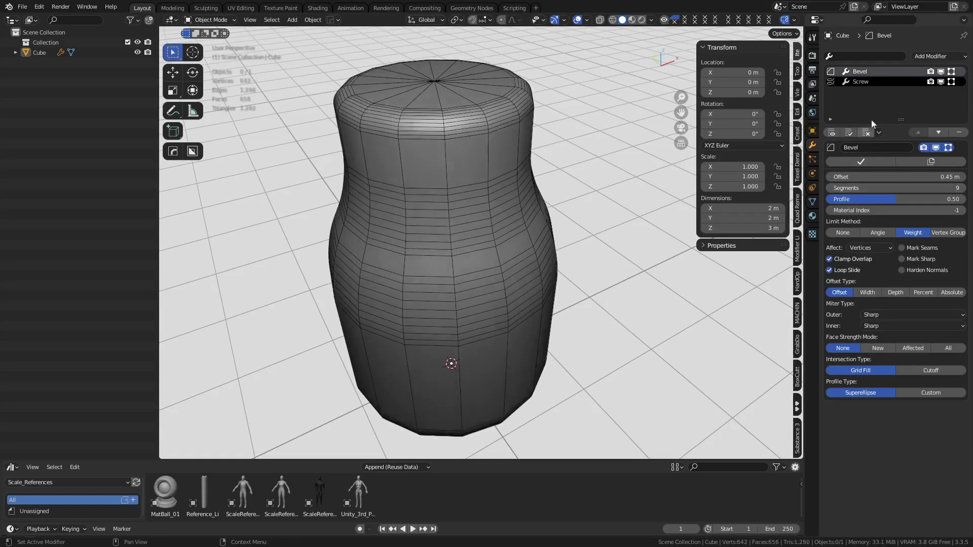
{"action": "left_click", "coordinate": [877, 82]}
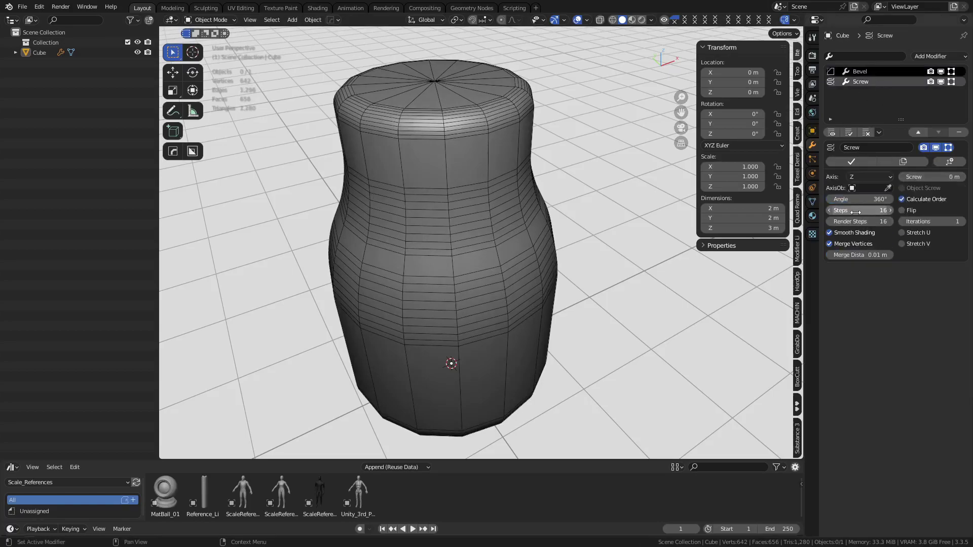
{"action": "left_click_drag", "start_coordinate": [855, 212], "coordinate": [884, 212]}
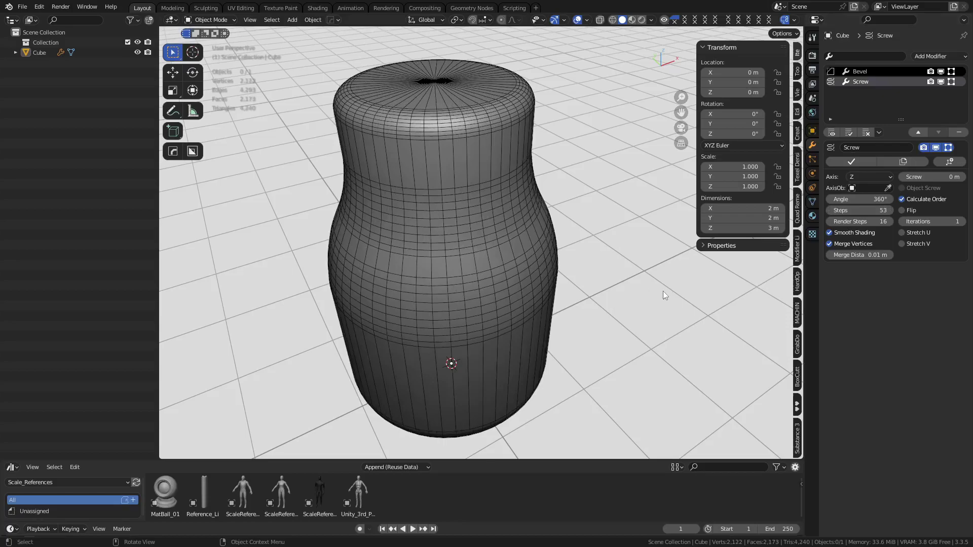
Enter Edit Mode on the vase profile and select its top vertex.
{"action": "left_click", "coordinate": [463, 282]}
{"action": "key", "text": "ctrl+Tab"}
{"action": "left_click", "coordinate": [548, 313]}
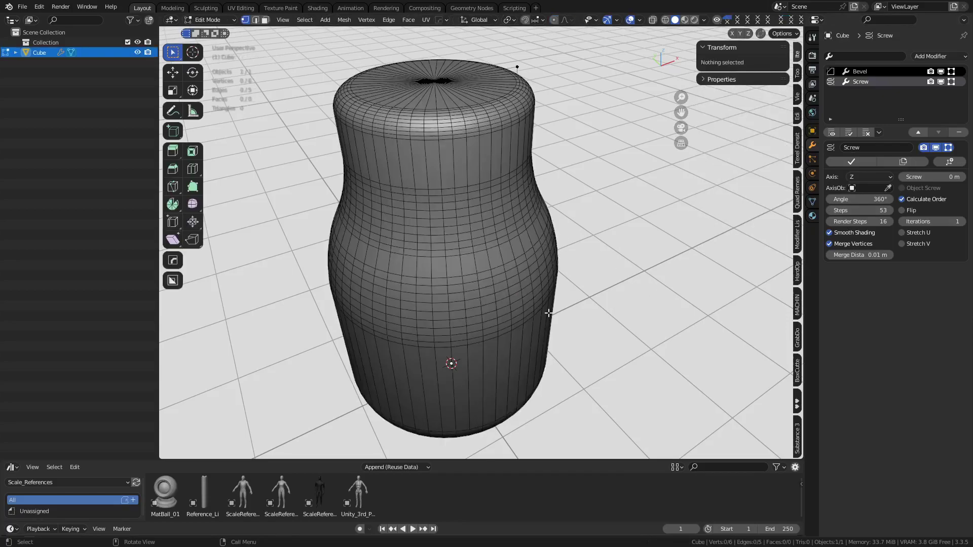
{"action": "left_click", "coordinate": [531, 82]}
{"action": "middle_click_drag", "start_coordinate": [530, 82], "coordinate": [543, 243]}
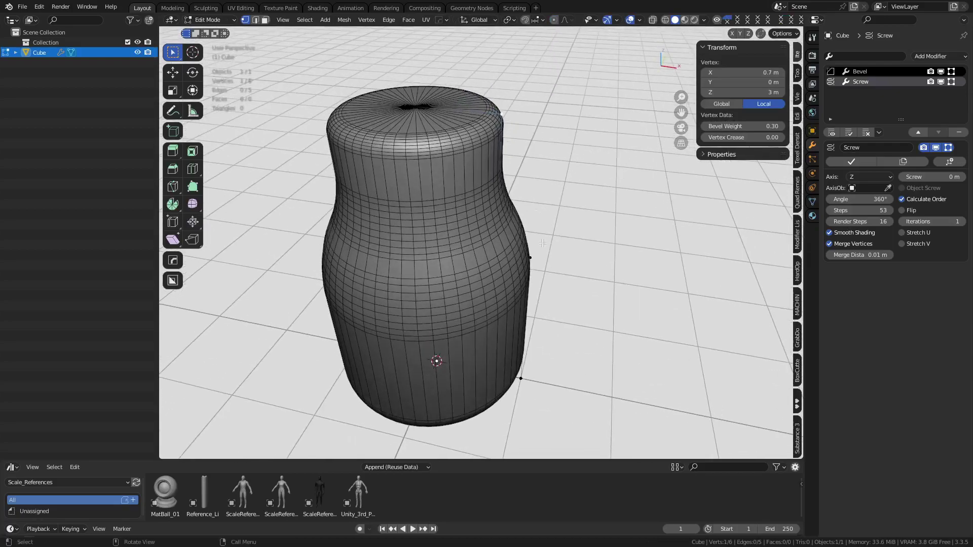
{"action": "left_click", "coordinate": [869, 72]}
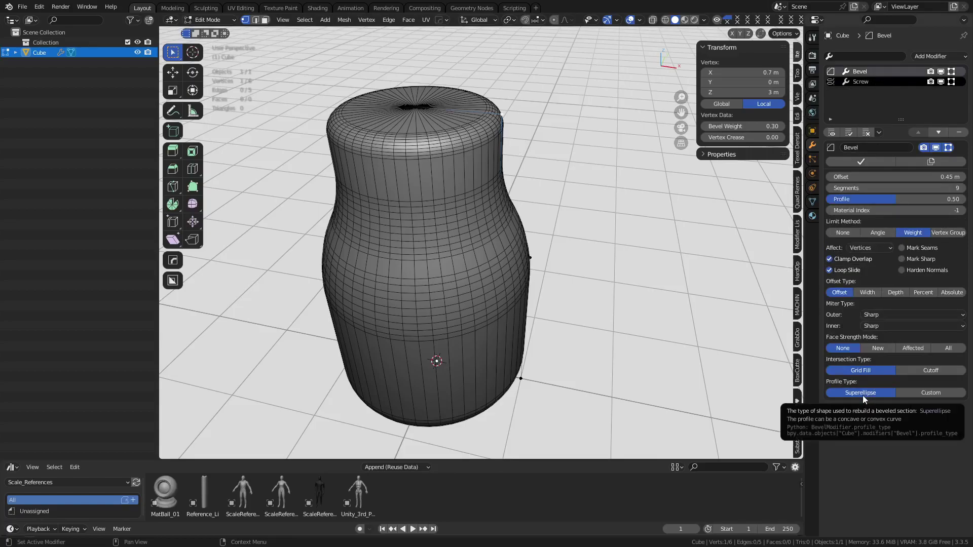
Switch the Bevel to a Custom profile and shape added control points into an S-curve.
{"action": "left_click", "coordinate": [913, 393]}
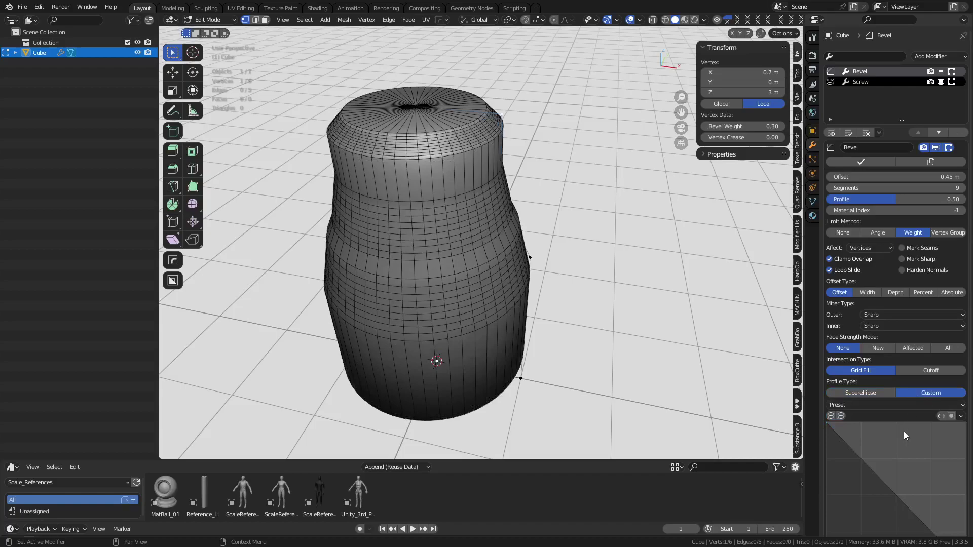
{"action": "scroll", "coordinate": [897, 430], "scroll_direction": "down", "scroll_amount": 3}
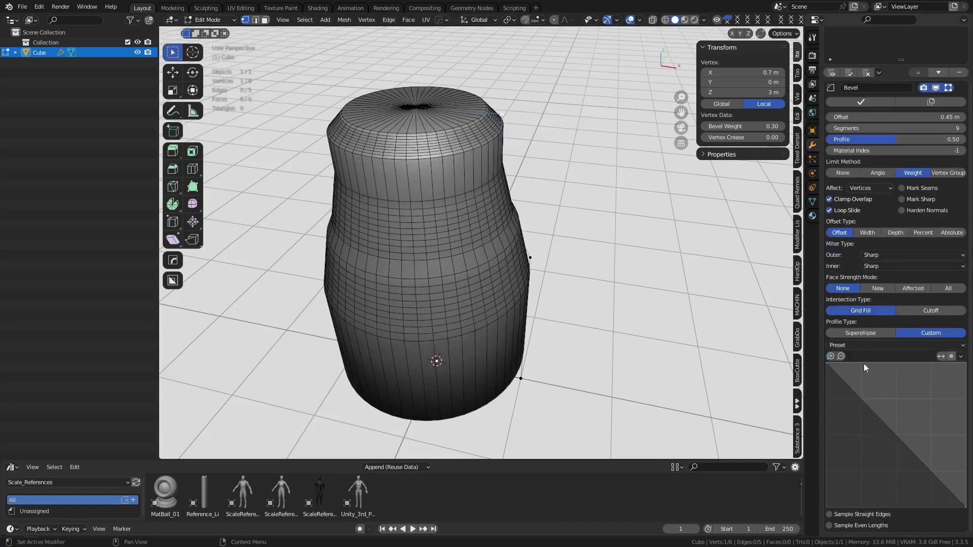
{"action": "left_click_drag", "start_coordinate": [842, 381], "coordinate": [845, 399]}
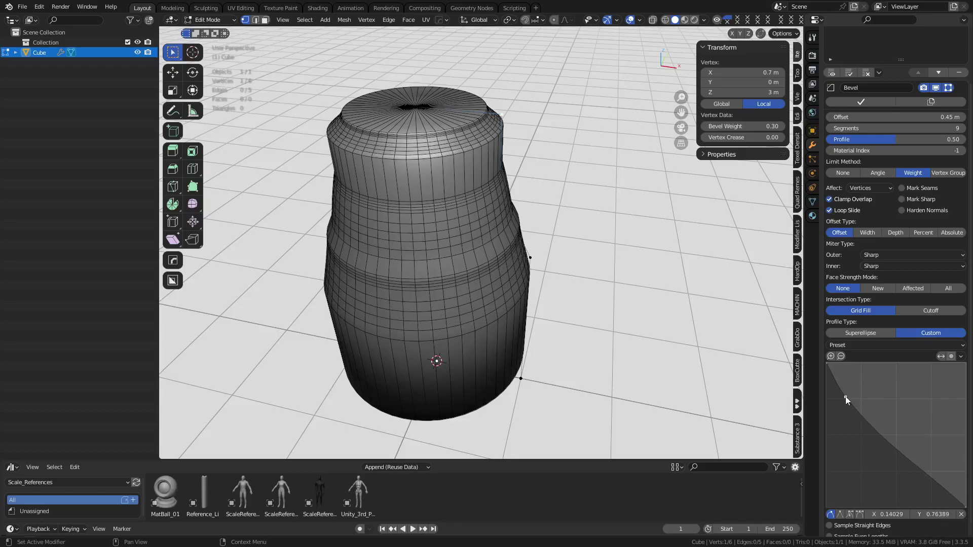
{"action": "left_click_drag", "start_coordinate": [881, 440], "coordinate": [931, 491]}
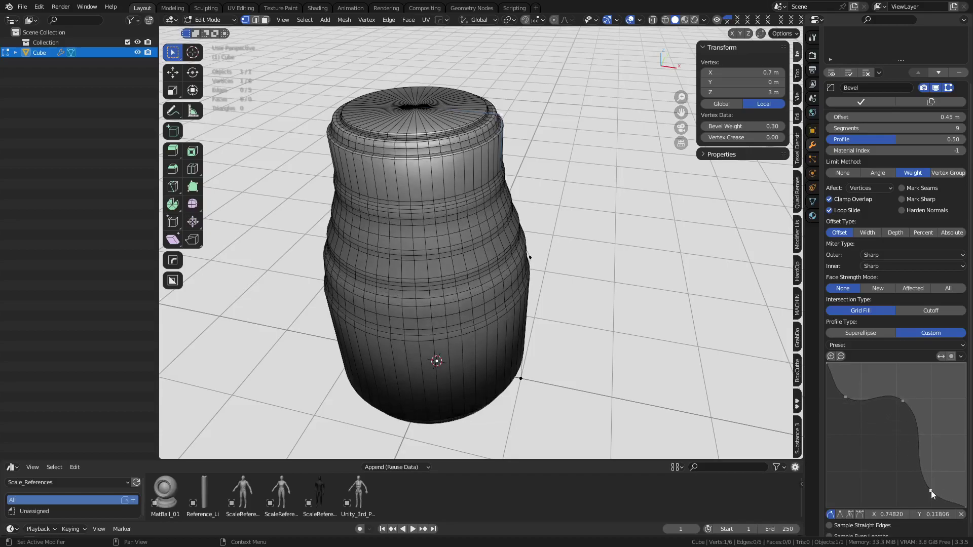
{"action": "left_click_drag", "start_coordinate": [902, 400], "coordinate": [895, 411]}
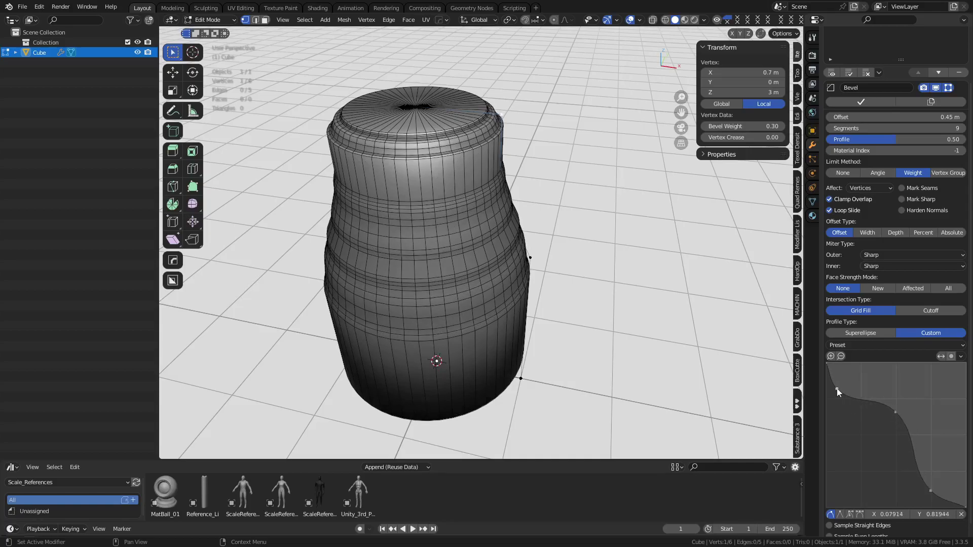
{"action": "left_click_drag", "start_coordinate": [931, 491], "coordinate": [941, 492]}
{"action": "left_click_drag", "start_coordinate": [907, 429], "coordinate": [919, 405]}
In front view, move the shoulder vertex further out to widen the shoulder.
{"action": "key", "text": "KP_1"}
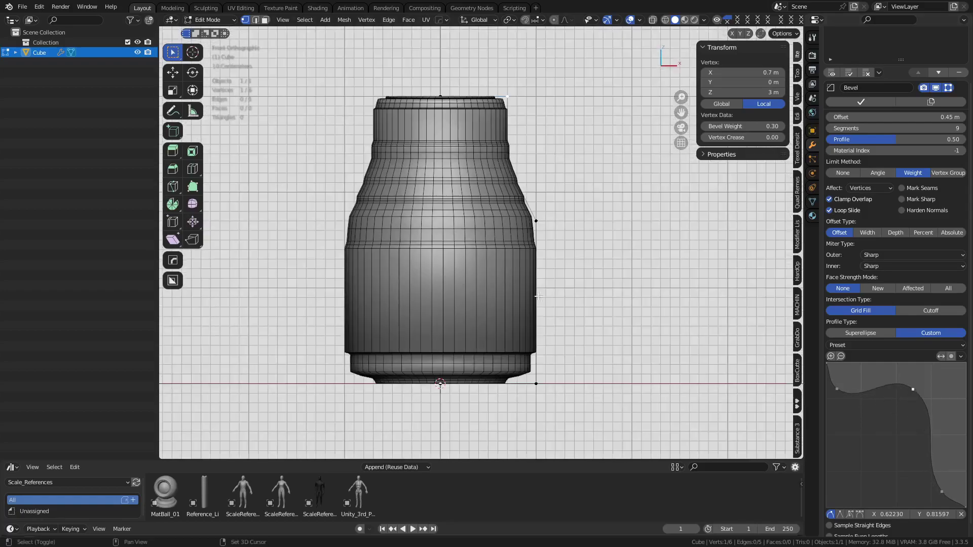
{"action": "left_click", "coordinate": [535, 220]}
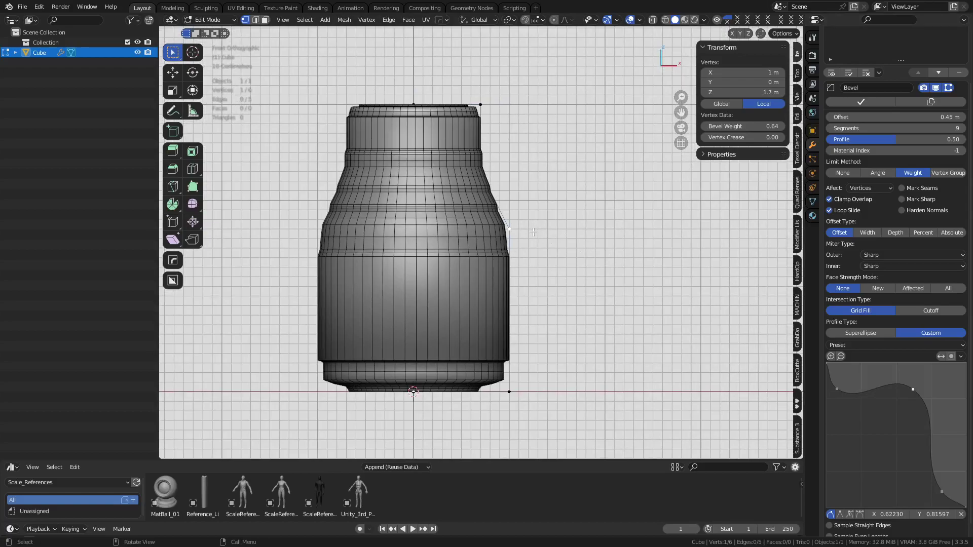
{"action": "key", "text": "g"}
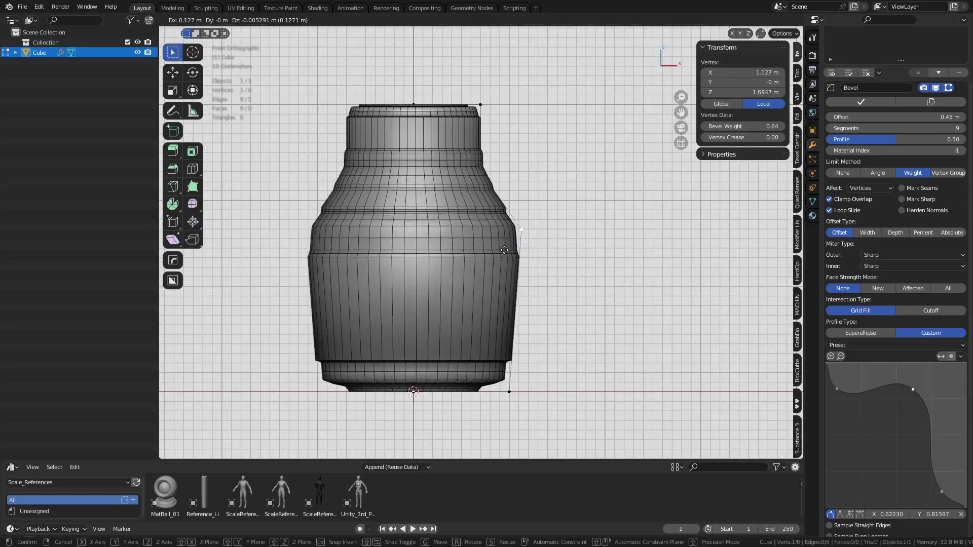
{"action": "key", "text": "Escape"}
{"action": "key", "text": "g"}
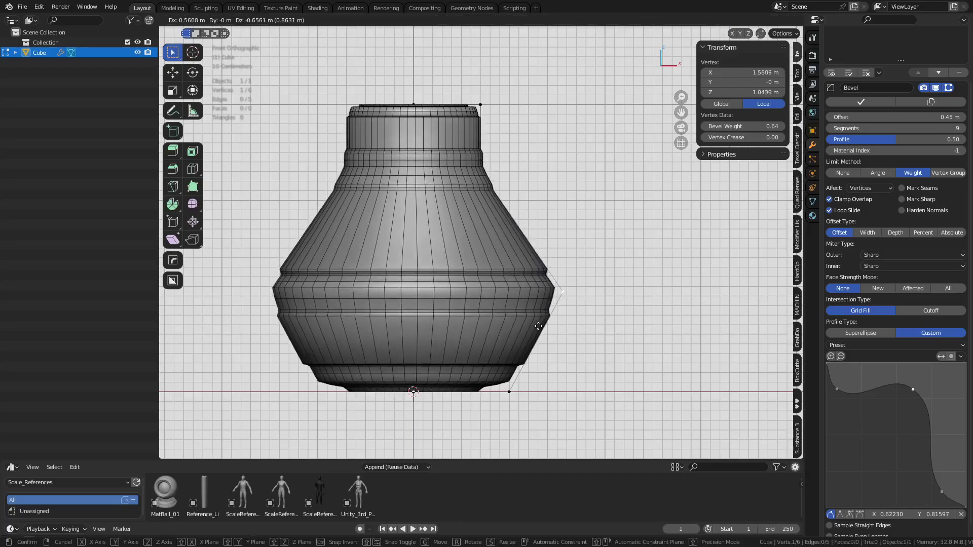
{"action": "left_click", "coordinate": [573, 323]}
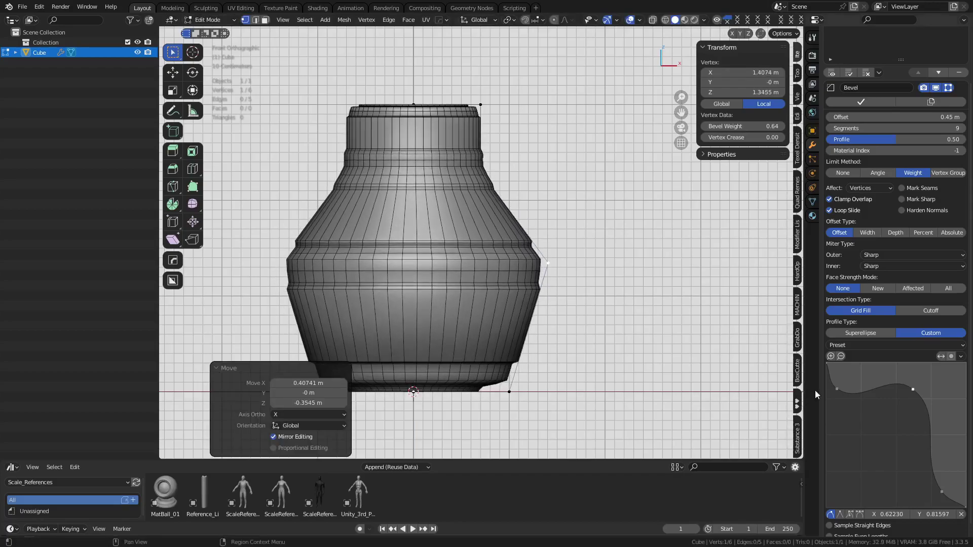
{"action": "scroll", "coordinate": [826, 393], "scroll_direction": "down", "scroll_amount": 1}
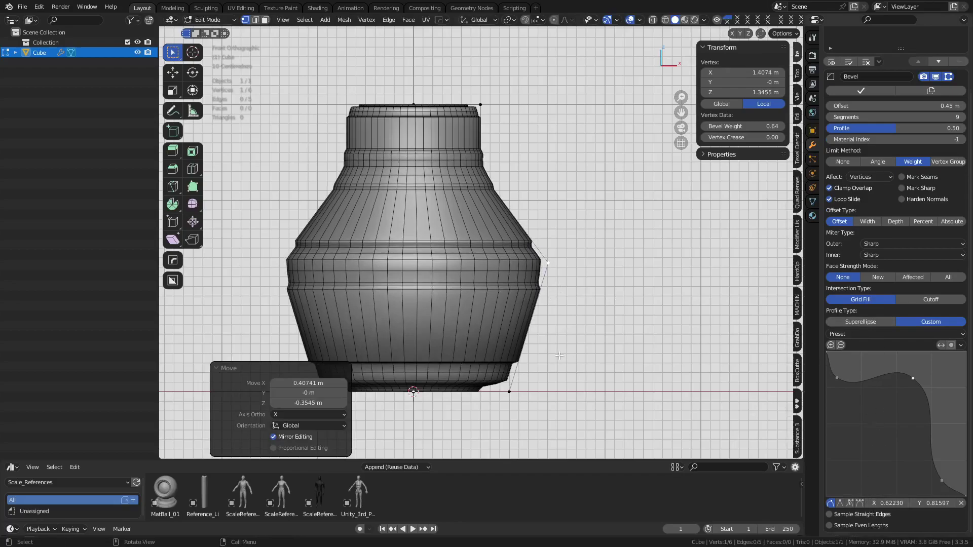
Lower the bottom vertex's bevel weight to about 0.40.
{"action": "left_click", "coordinate": [509, 391]}
{"action": "key", "text": "ctrl+shift+b"}
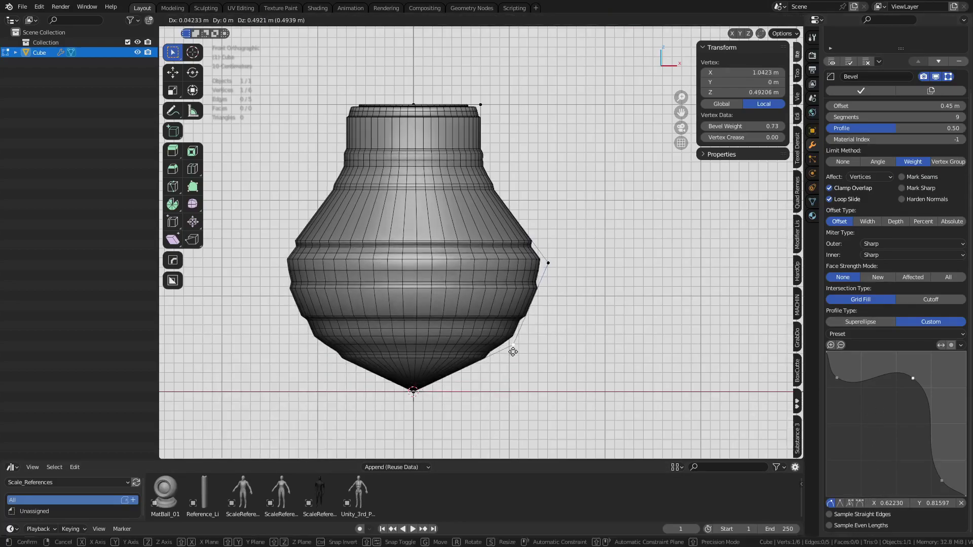
{"action": "key", "text": "Escape"}
{"action": "mouse_move", "coordinate": [760, 126]}
{"action": "left_mouse_down"}
{"action": "mouse_move", "coordinate": [741, 126]}
{"action": "mouse_move", "coordinate": [778, 126]}
{"action": "left_mouse_up"}
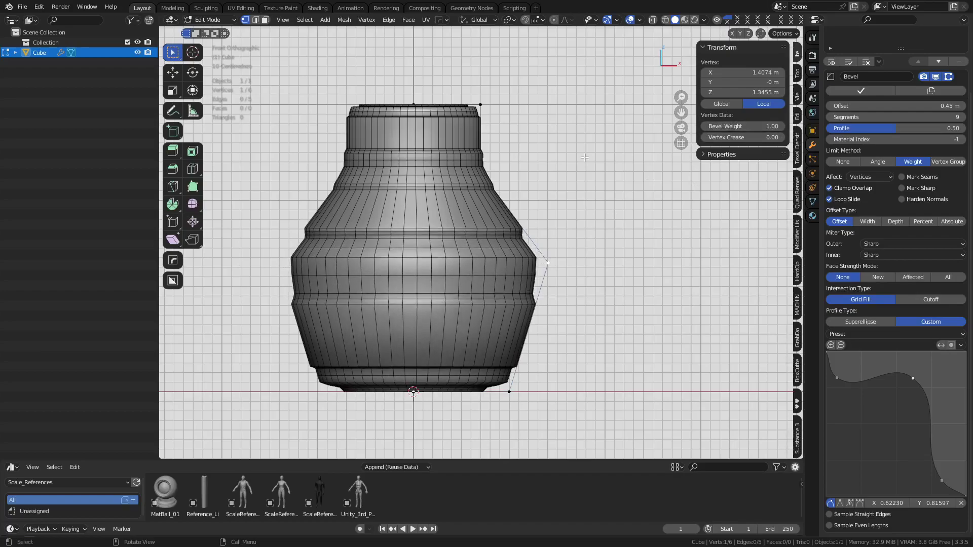
{"action": "key", "text": "alt+z"}
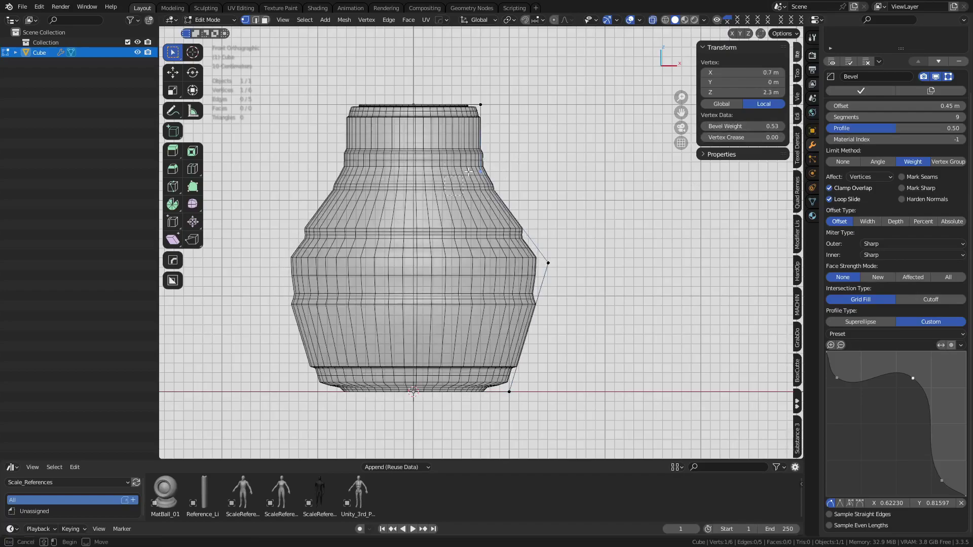
{"action": "left_click_drag", "start_coordinate": [743, 126], "coordinate": [737, 127]}
Move the top vertex out 0.48947 m along X to open the mouth, then return to Object Mode.
{"action": "left_click", "coordinate": [480, 104]}
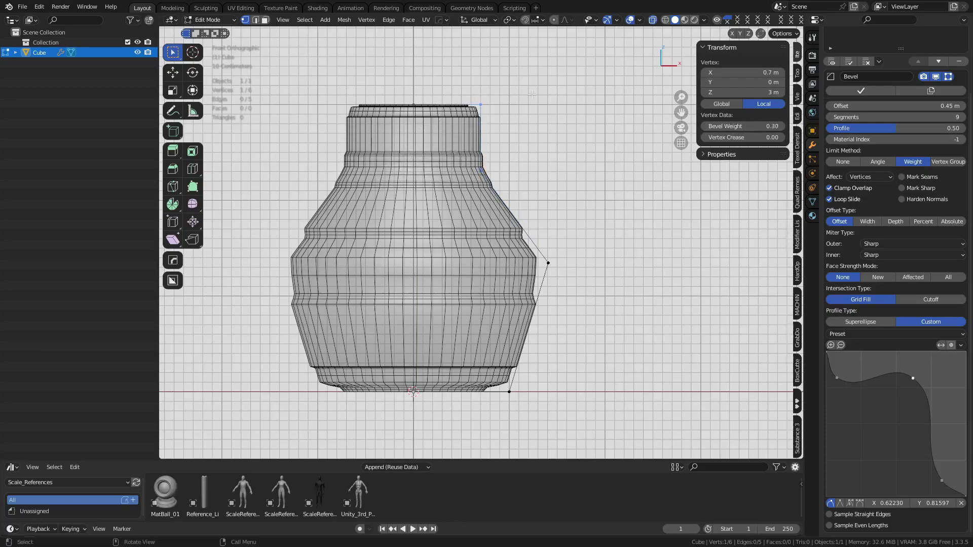
{"action": "middle_click_drag", "start_coordinate": [480, 105], "coordinate": [408, 146]}
{"action": "key", "text": "g"}
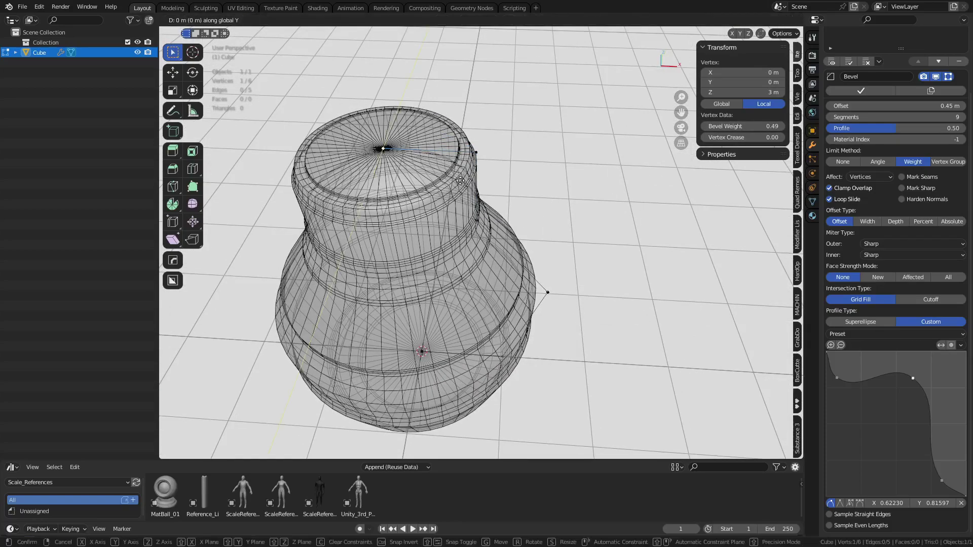
{"action": "key", "text": "x"}
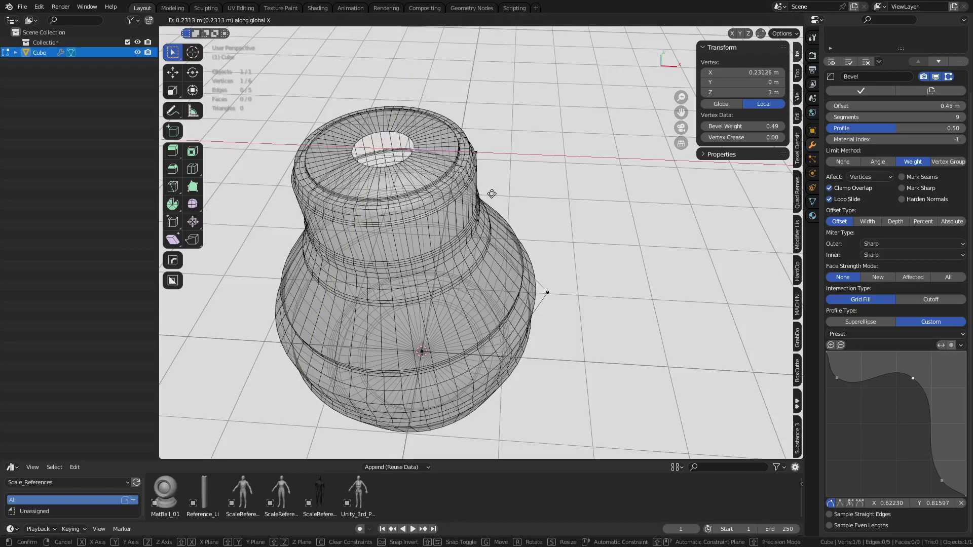
{"action": "left_click", "coordinate": [525, 203]}
{"action": "key", "text": "shift+z"}
{"action": "mouse_move", "coordinate": [525, 203]}
{"action": "middle_mouse_down"}
{"action": "mouse_move", "coordinate": [548, 289]}
{"action": "mouse_move", "coordinate": [564, 219]}
{"action": "mouse_move", "coordinate": [521, 212]}
{"action": "middle_mouse_up"}
{"action": "key", "text": "g"}
{"action": "key", "text": "x"}
{"action": "left_click", "coordinate": [581, 227]}
{"action": "key", "text": "Tab"}
{"action": "key", "text": "alt+a"}
Add a Solidify modifier to the vase with 0.01 m wall thickness.
{"action": "left_click", "coordinate": [499, 223]}
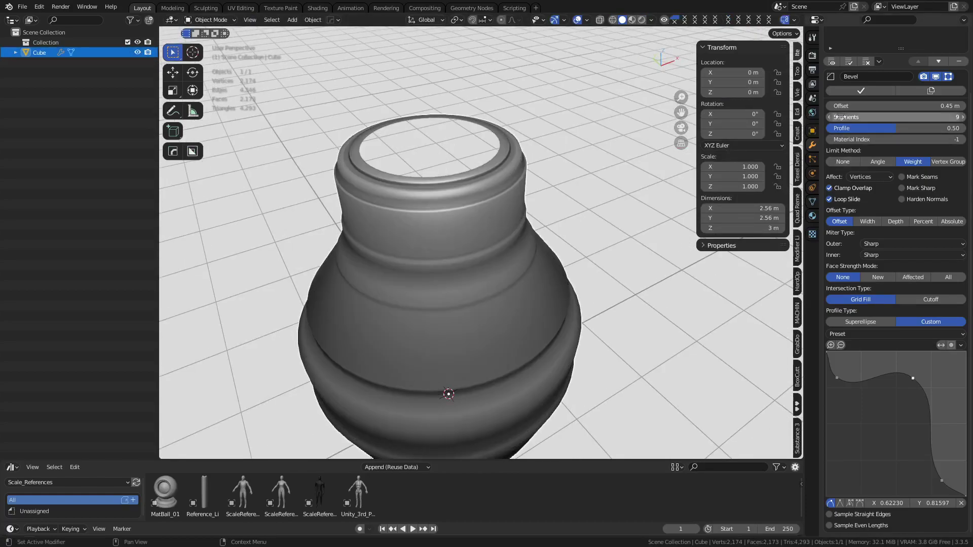
{"action": "scroll", "coordinate": [861, 142], "scroll_direction": "up", "scroll_amount": 3}
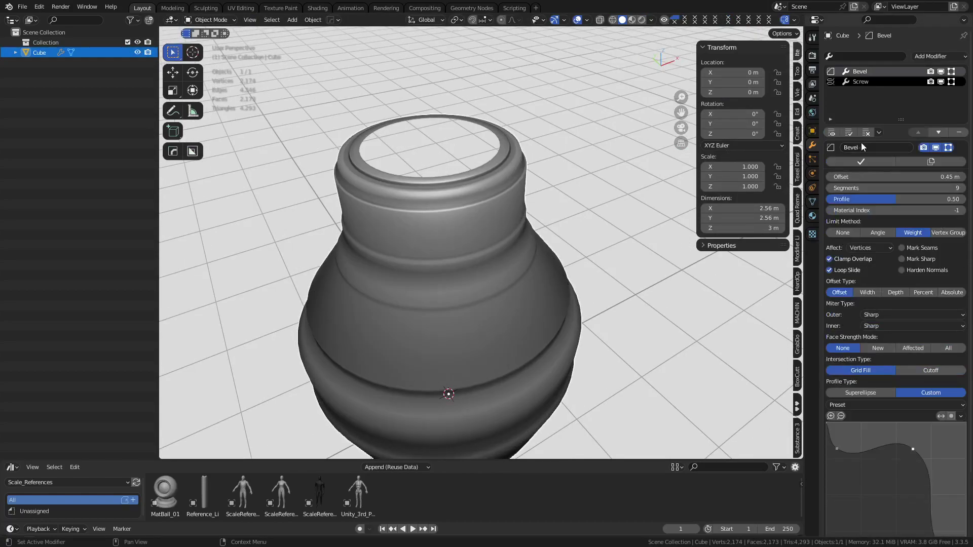
{"action": "left_click", "coordinate": [935, 58]}
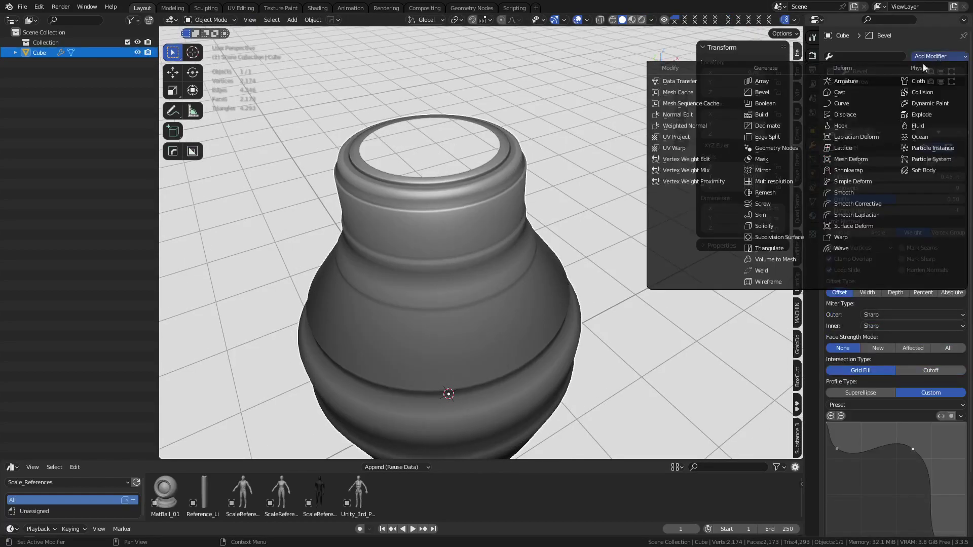
{"action": "left_click", "coordinate": [797, 227]}
{"action": "middle_click_drag", "start_coordinate": [603, 193], "coordinate": [585, 238]}
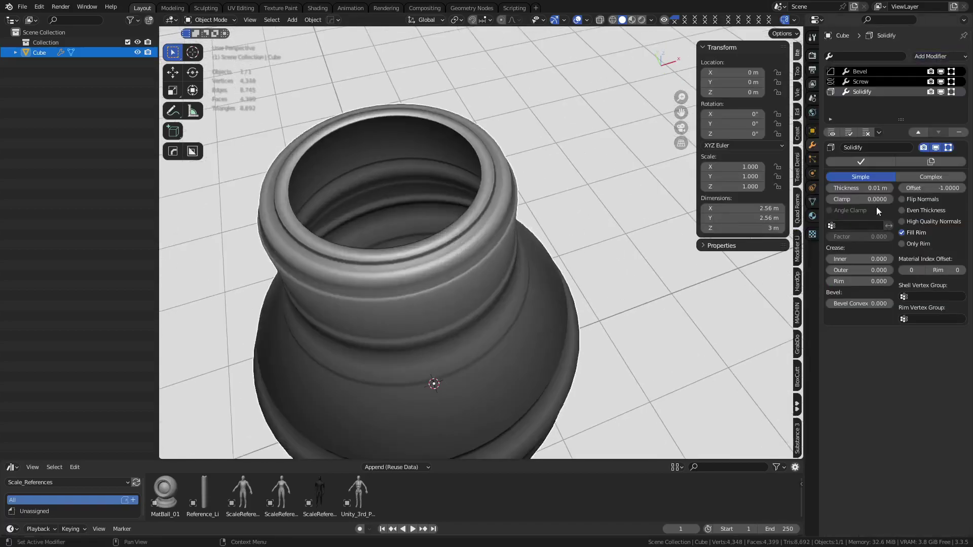
{"action": "mouse_move", "coordinate": [862, 188]}
{"action": "left_mouse_down"}
{"action": "mouse_move", "coordinate": [891, 188]}
{"action": "mouse_move", "coordinate": [851, 188]}
{"action": "mouse_move", "coordinate": [892, 188]}
{"action": "mouse_move", "coordinate": [867, 188]}
{"action": "left_mouse_up"}
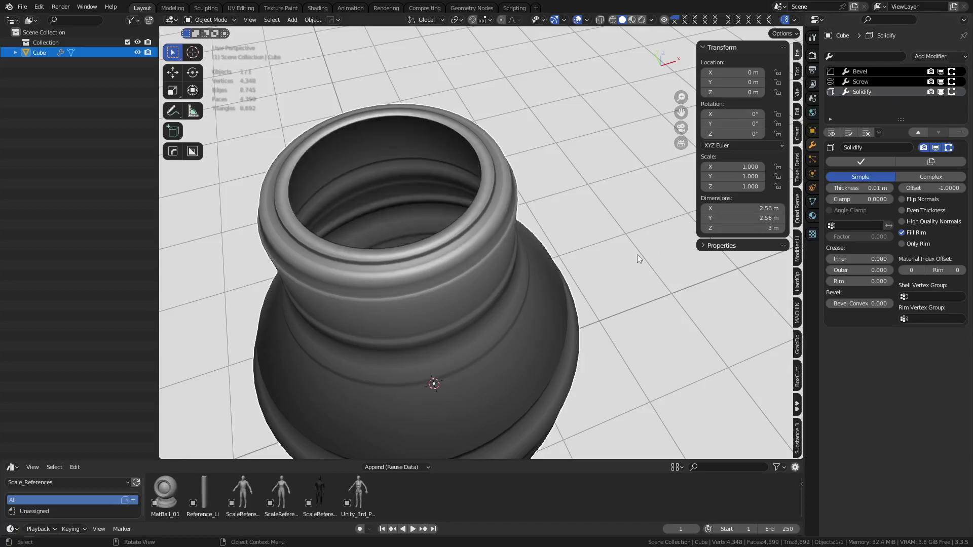
{"action": "scroll", "coordinate": [577, 263], "scroll_direction": "down", "scroll_amount": 4}
{"action": "key", "text": "shift+d"}
{"action": "key", "text": "x"}
{"action": "left_click", "coordinate": [580, 252]}
{"action": "right_click", "coordinate": [580, 252]}
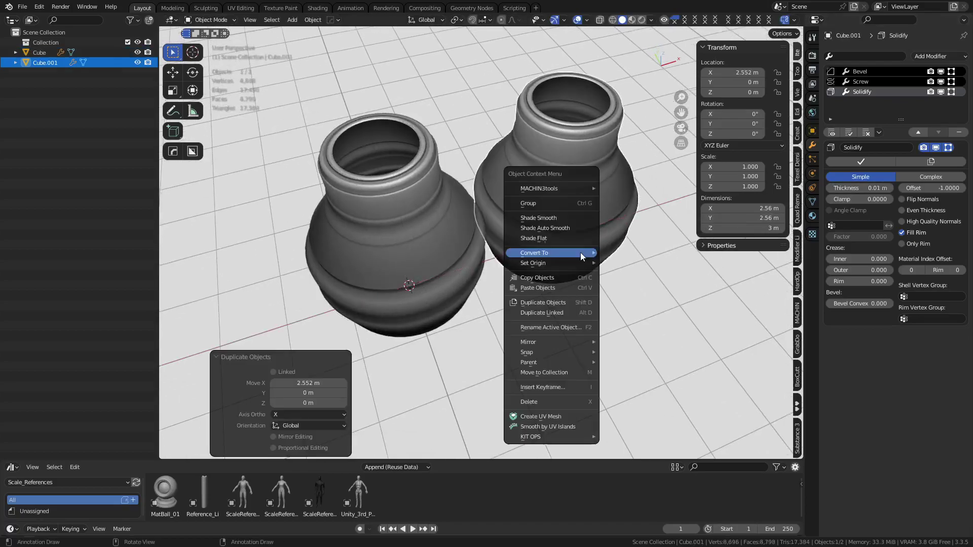
{"action": "mouse_move", "coordinate": [578, 255]}
{"action": "left_click", "coordinate": [621, 248]}
{"action": "key", "text": "KP_Decimal"}
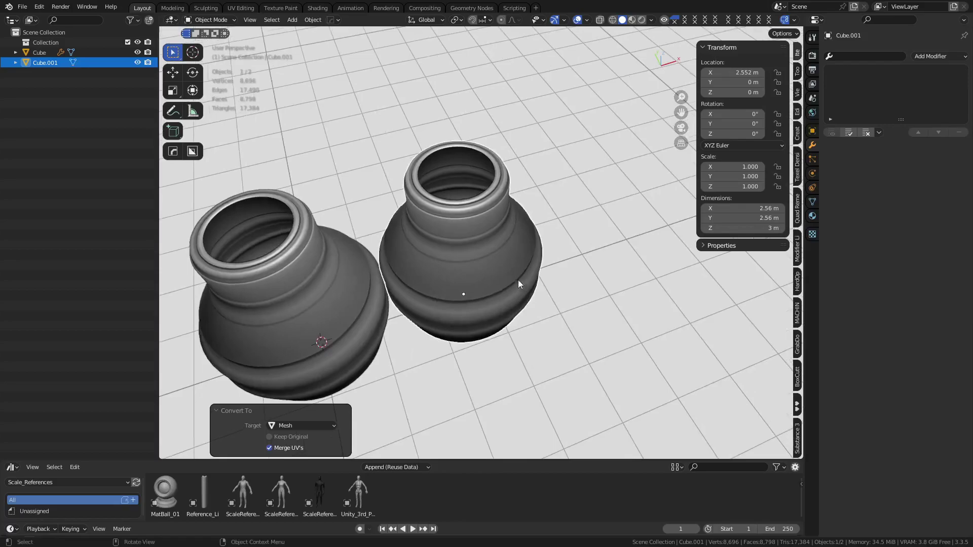
{"action": "left_click", "coordinate": [940, 56]}
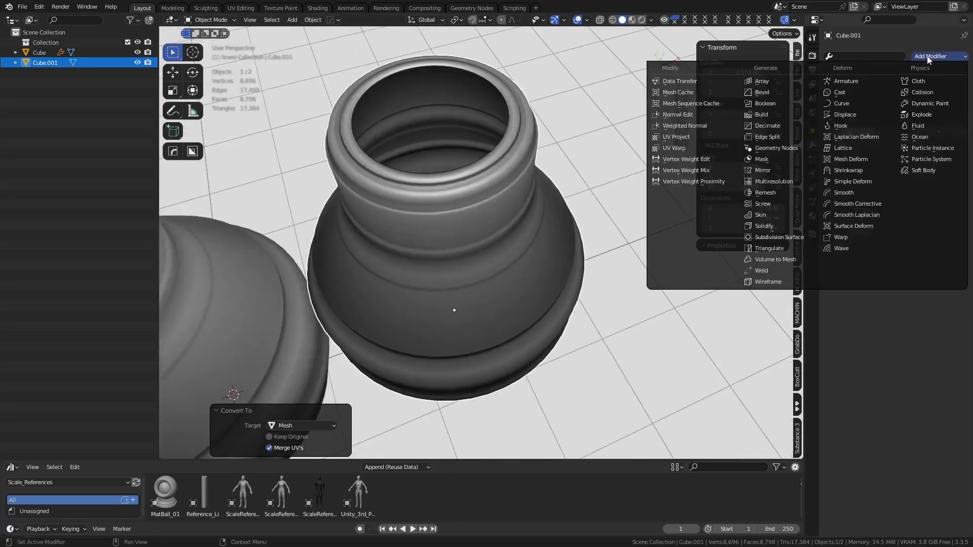
{"action": "left_click", "coordinate": [794, 229]}
{"action": "mouse_move", "coordinate": [861, 188]}
{"action": "left_mouse_down"}
{"action": "mouse_move", "coordinate": [892, 188]}
{"action": "mouse_move", "coordinate": [854, 188]}
{"action": "left_mouse_up"}
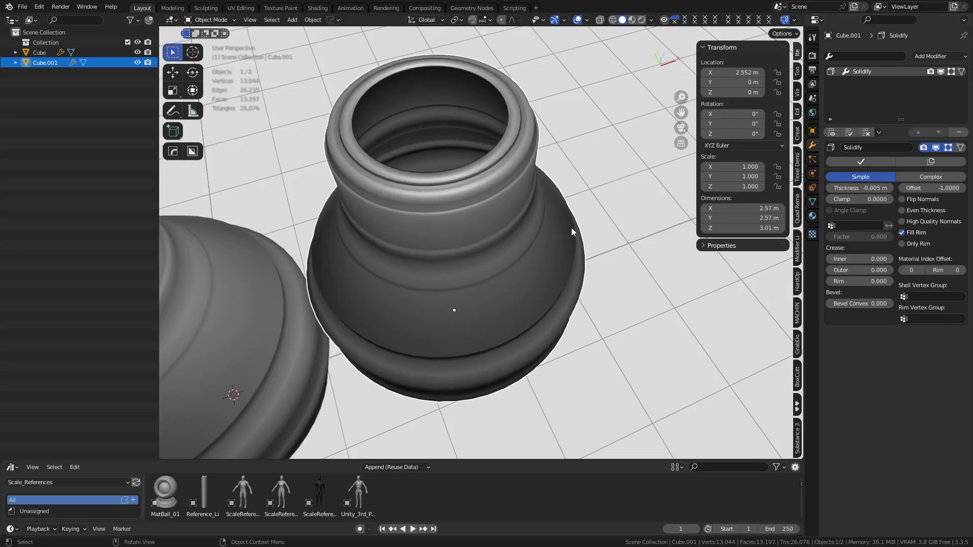
{"action": "key", "text": "Delete"}
{"action": "scroll", "coordinate": [563, 248], "scroll_direction": "down", "scroll_amount": 5}
{"action": "middle_click_drag", "start_coordinate": [573, 261], "coordinate": [549, 306]}
{"action": "scroll", "coordinate": [550, 288], "scroll_direction": "up", "scroll_amount": 5}
{"action": "scroll", "coordinate": [589, 288], "scroll_direction": "down", "scroll_amount": 2}
{"action": "left_click", "coordinate": [586, 285]}
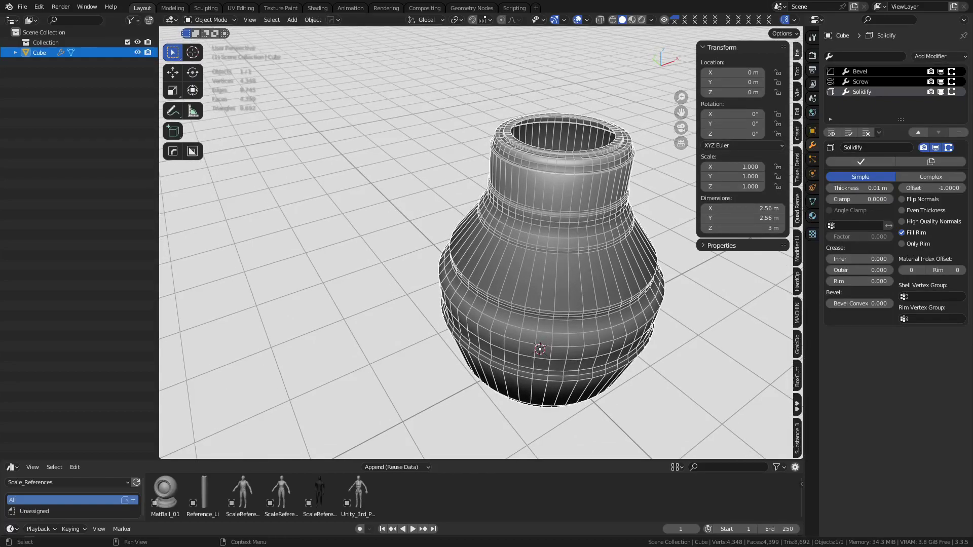